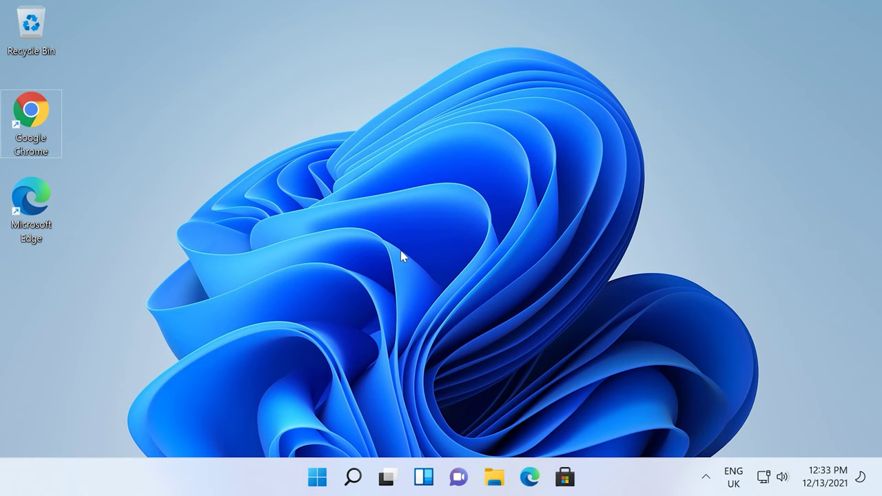
Open the Microphone page under Privacy & security in Settings
{"action": "left_click", "coordinate": [319, 479]}
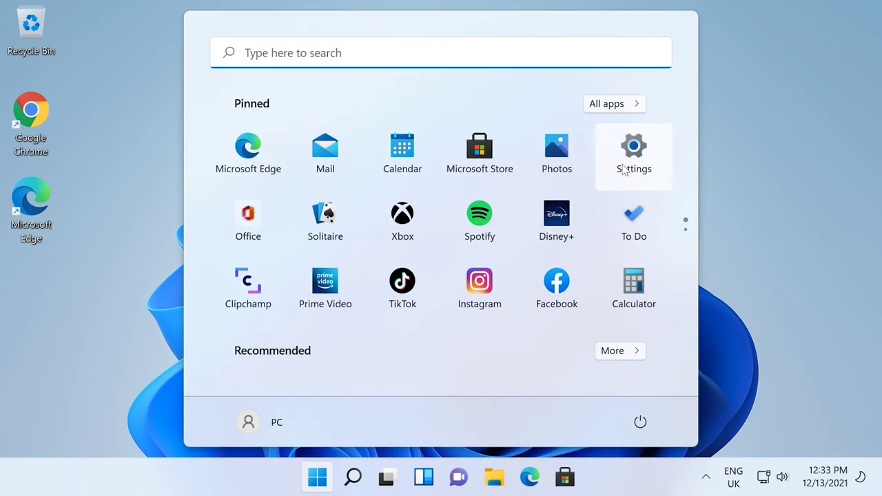
{"action": "left_click", "coordinate": [638, 170]}
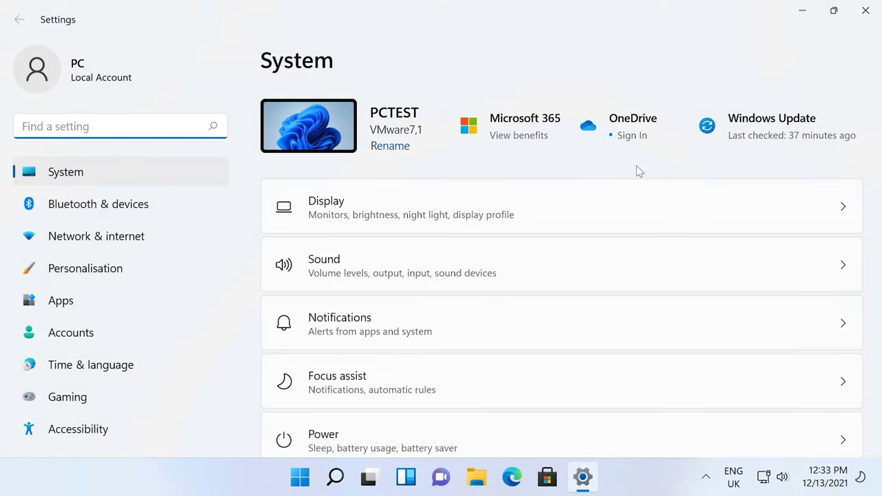
{"action": "scroll", "coordinate": [103, 276], "scroll_direction": "down", "scroll_amount": 2}
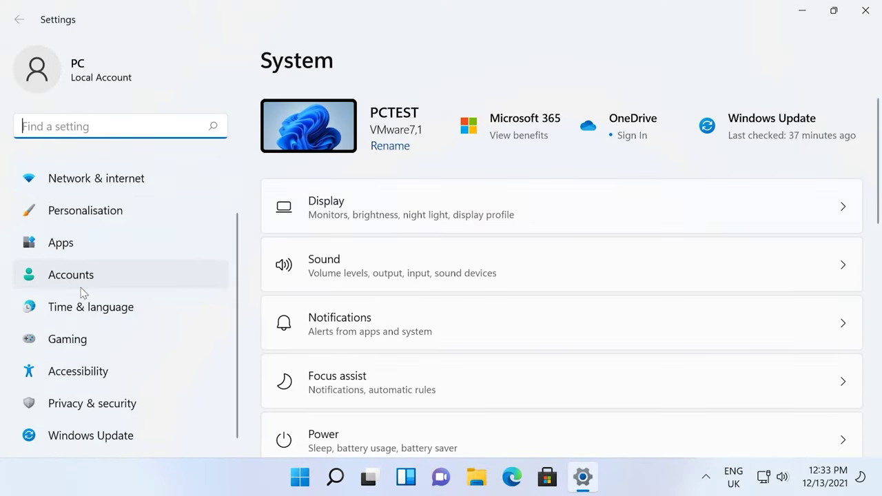
{"action": "left_click", "coordinate": [82, 411]}
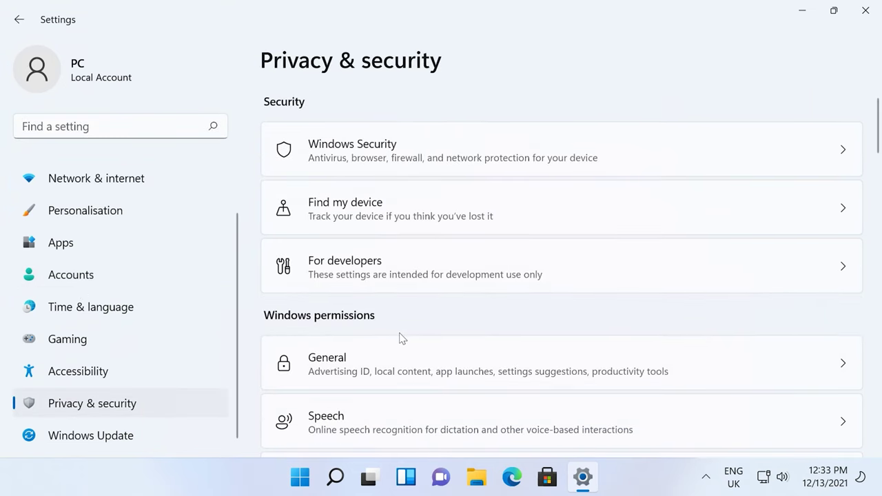
{"action": "scroll", "coordinate": [402, 337], "scroll_direction": "down", "scroll_amount": 8}
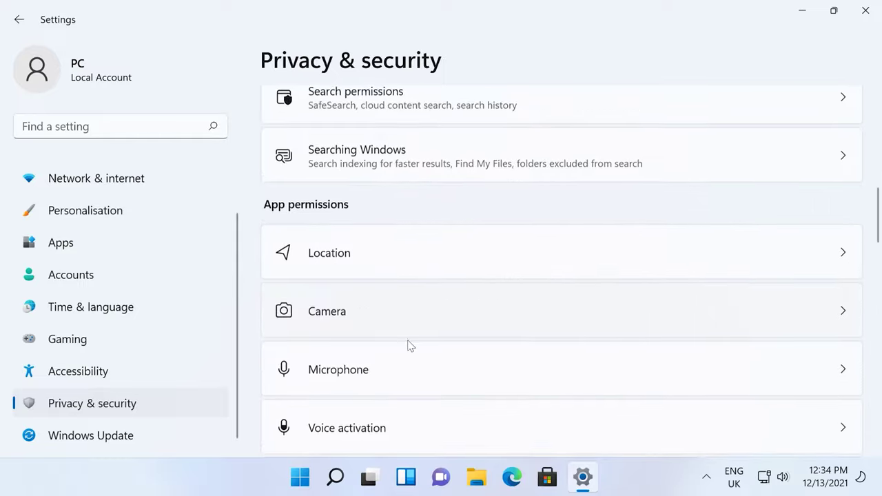
{"action": "scroll", "coordinate": [399, 343], "scroll_direction": "down", "scroll_amount": 1}
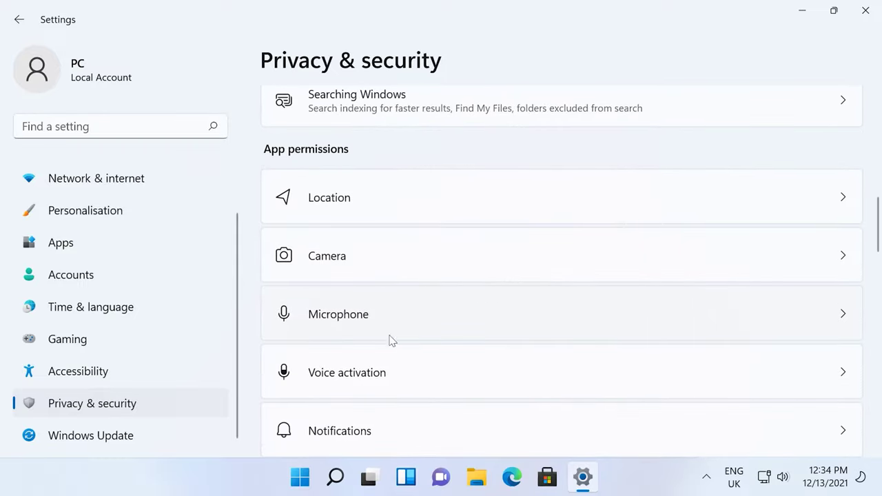
{"action": "left_click", "coordinate": [348, 324]}
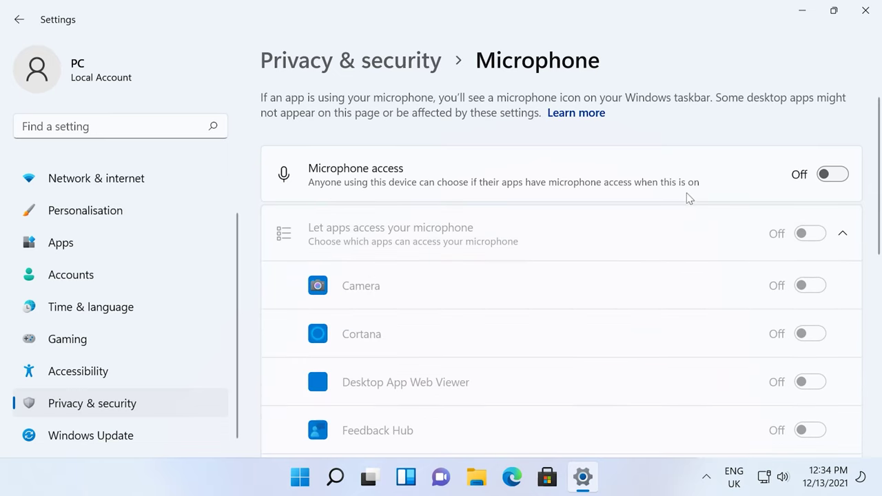
Switch microphone access on and allow Voice Recorder and Desktop App Web Viewer to use it
{"action": "left_click", "coordinate": [843, 178]}
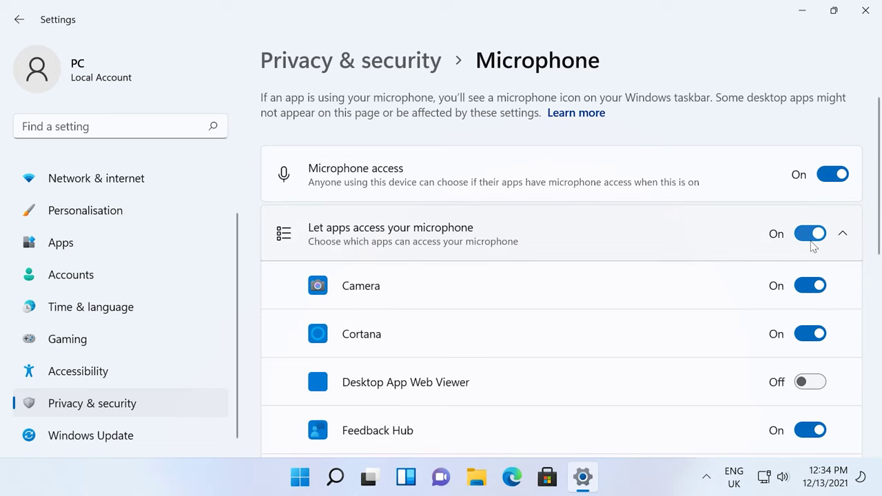
{"action": "scroll", "coordinate": [814, 246], "scroll_direction": "down", "scroll_amount": 1}
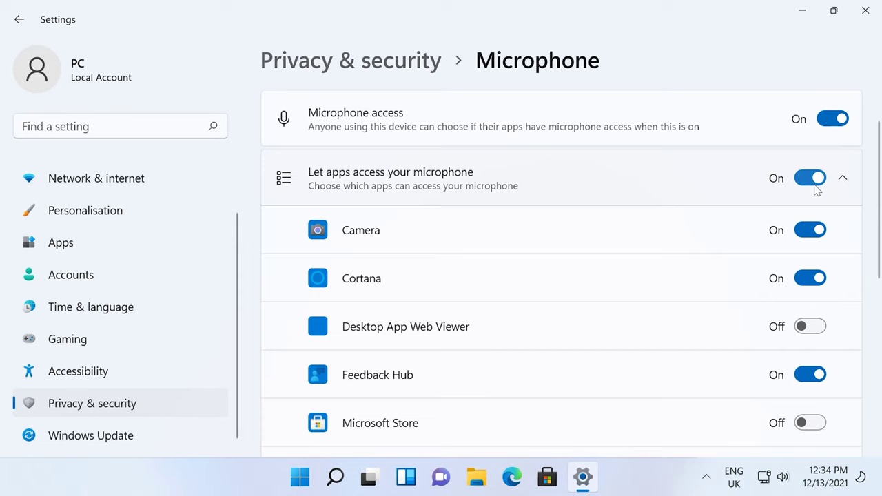
{"action": "scroll", "coordinate": [775, 198], "scroll_direction": "down", "scroll_amount": 5}
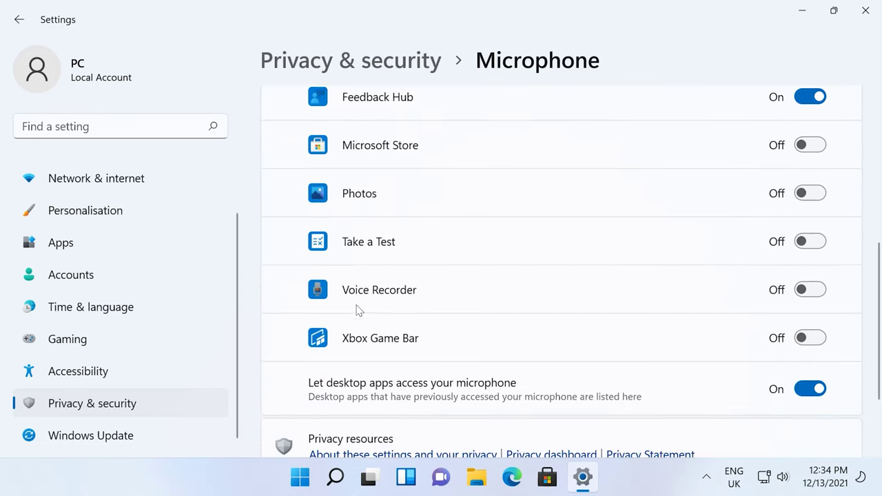
{"action": "left_click", "coordinate": [807, 290]}
{"action": "scroll", "coordinate": [746, 298], "scroll_direction": "up", "scroll_amount": 1}
{"action": "scroll", "coordinate": [747, 298], "scroll_direction": "up", "scroll_amount": 3}
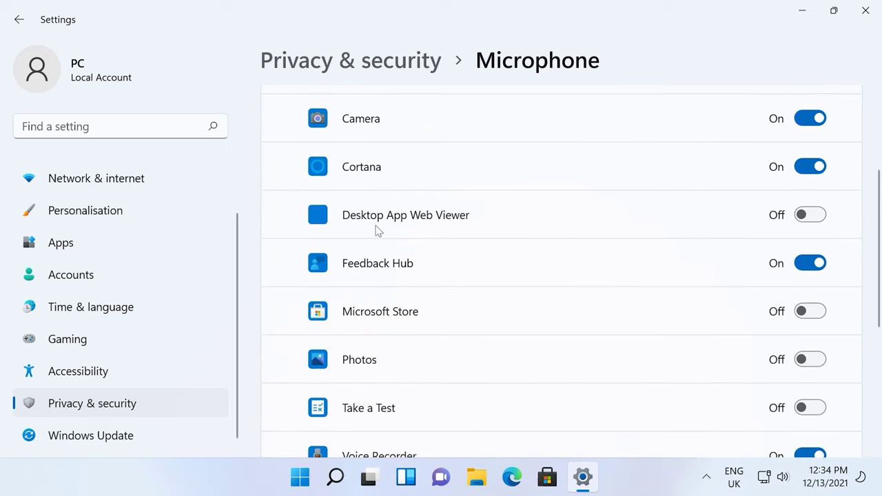
{"action": "left_click", "coordinate": [810, 222]}
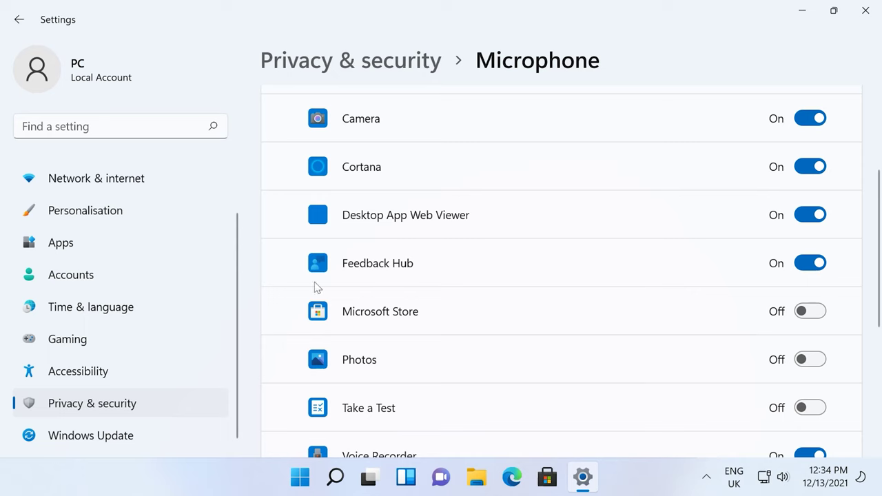
{"action": "scroll", "coordinate": [138, 241], "scroll_direction": "up", "scroll_amount": 2}
{"action": "left_click", "coordinate": [88, 181]}
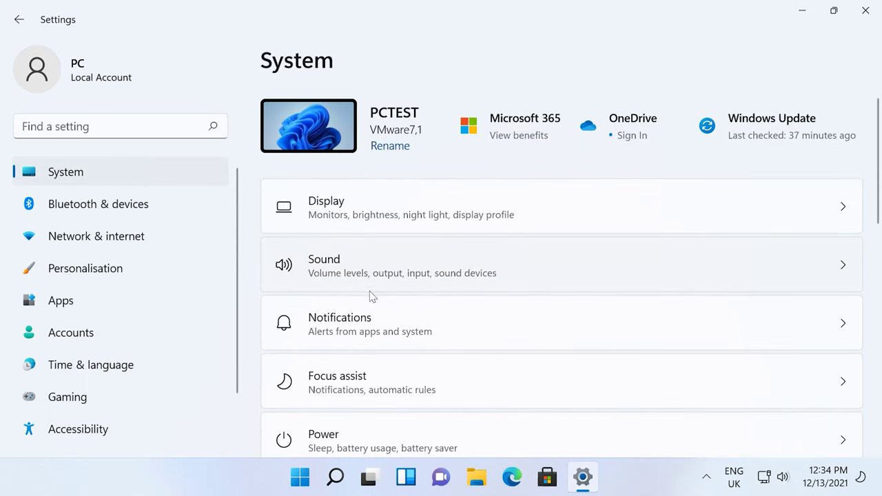
Allow audio for the Microphone under Sound > All sound devices
{"action": "left_click", "coordinate": [359, 289]}
{"action": "scroll", "coordinate": [444, 294], "scroll_direction": "down", "scroll_amount": 3}
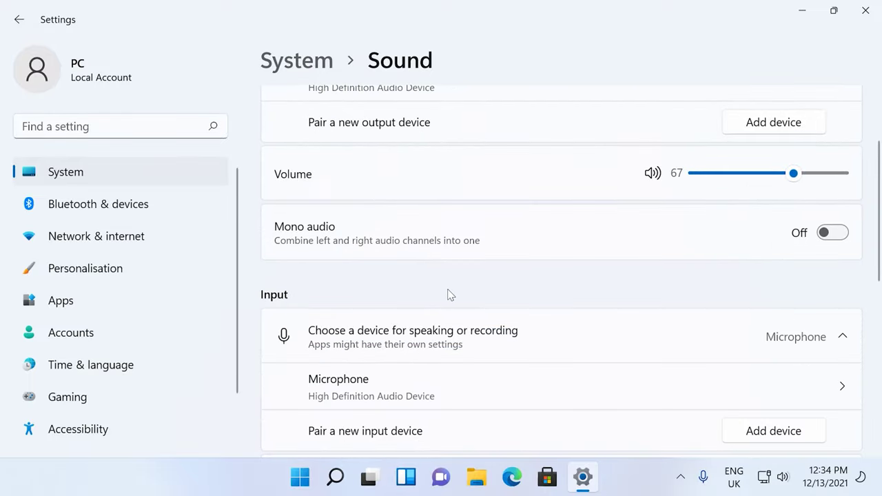
{"action": "scroll", "coordinate": [452, 293], "scroll_direction": "down", "scroll_amount": 1}
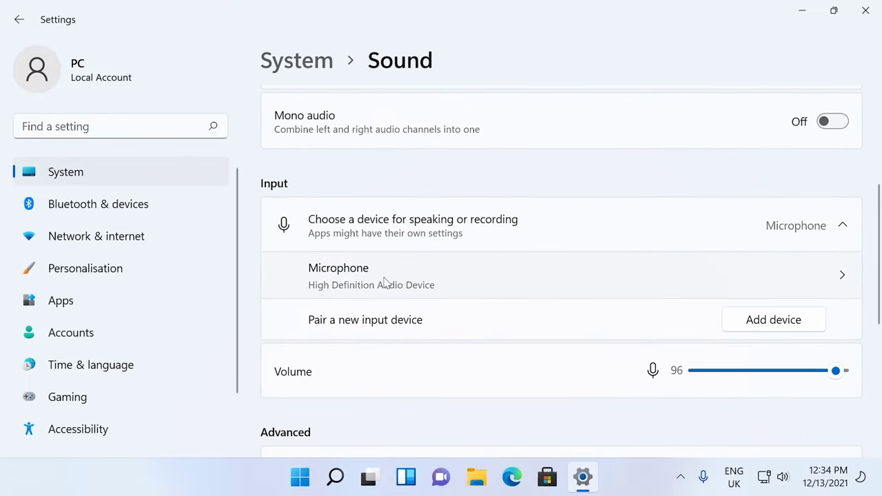
{"action": "scroll", "coordinate": [399, 286], "scroll_direction": "down", "scroll_amount": 3}
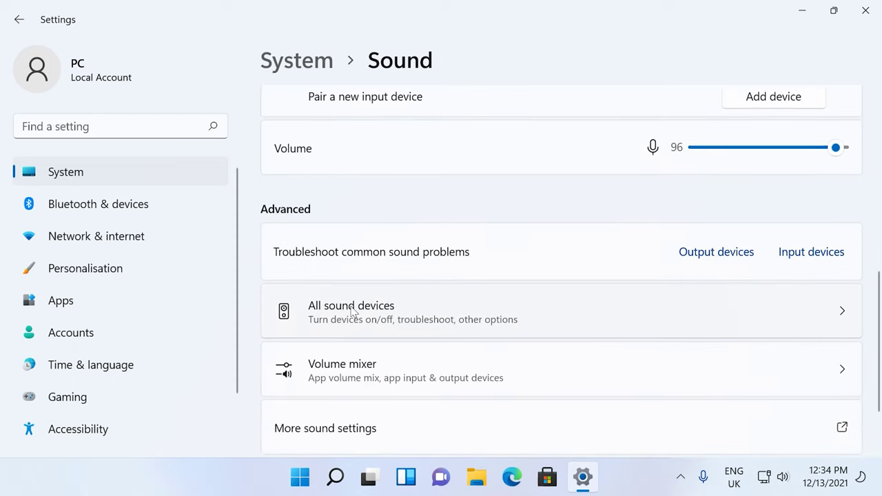
{"action": "left_click", "coordinate": [353, 311]}
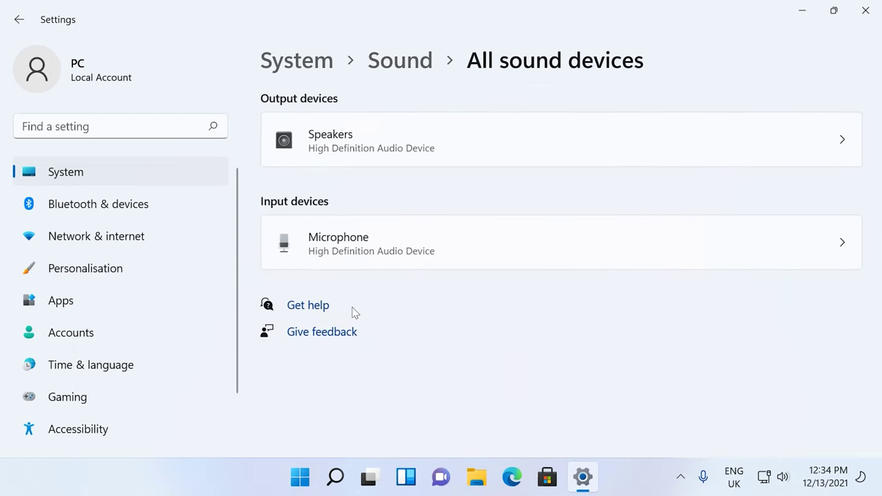
{"action": "left_click", "coordinate": [335, 245]}
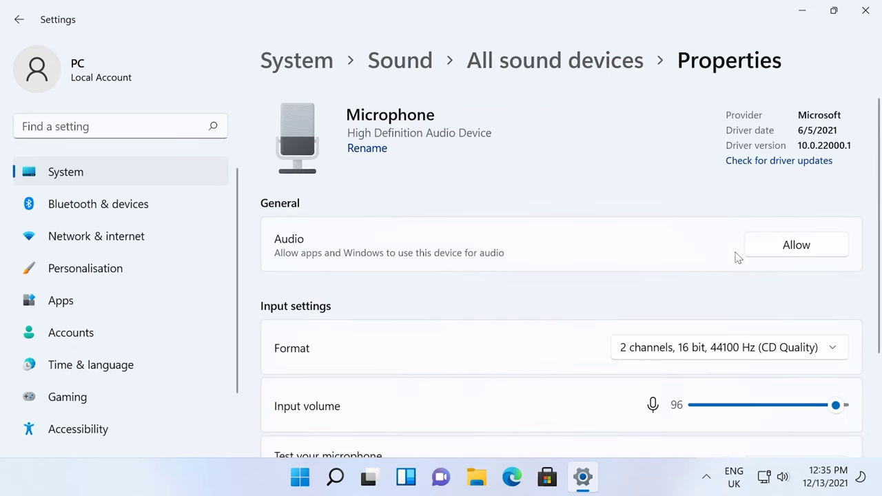
{"action": "left_click", "coordinate": [798, 247]}
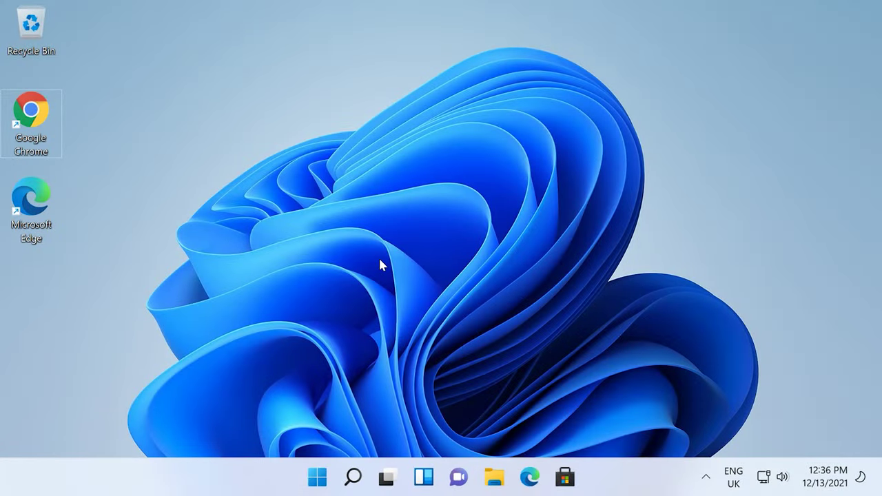
In Device Manager, uninstall the Microphone under Audio inputs and outputs
{"action": "right_click", "coordinate": [317, 477]}
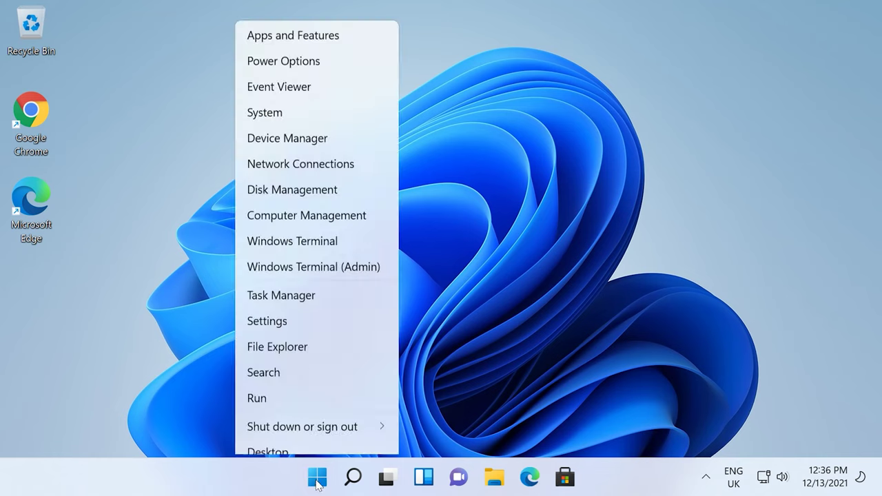
{"action": "left_click", "coordinate": [301, 137]}
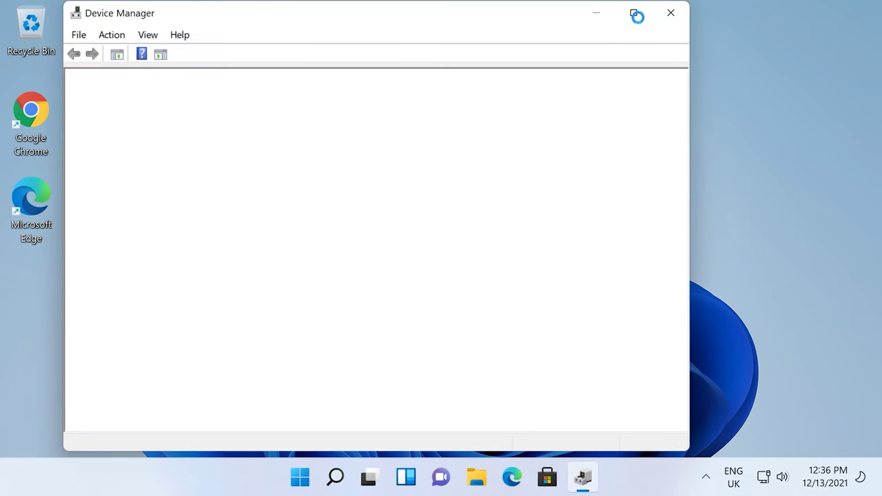
{"action": "left_click", "coordinate": [636, 15]}
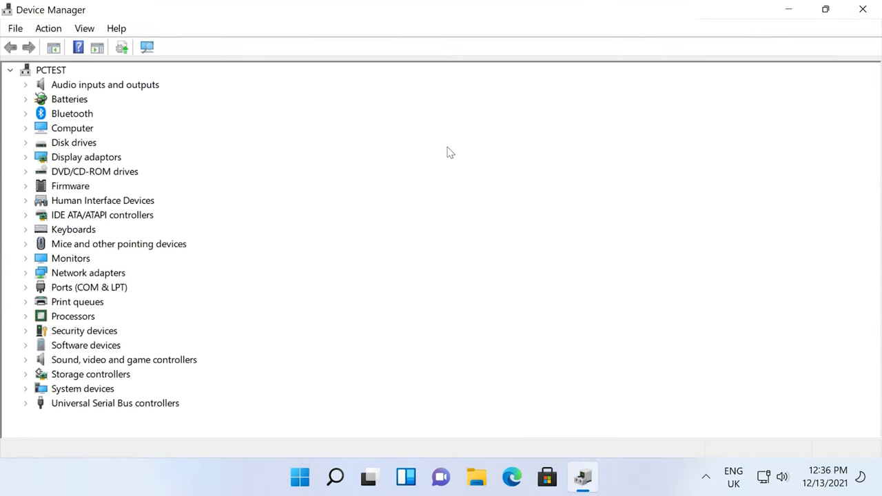
{"action": "left_click", "coordinate": [25, 85]}
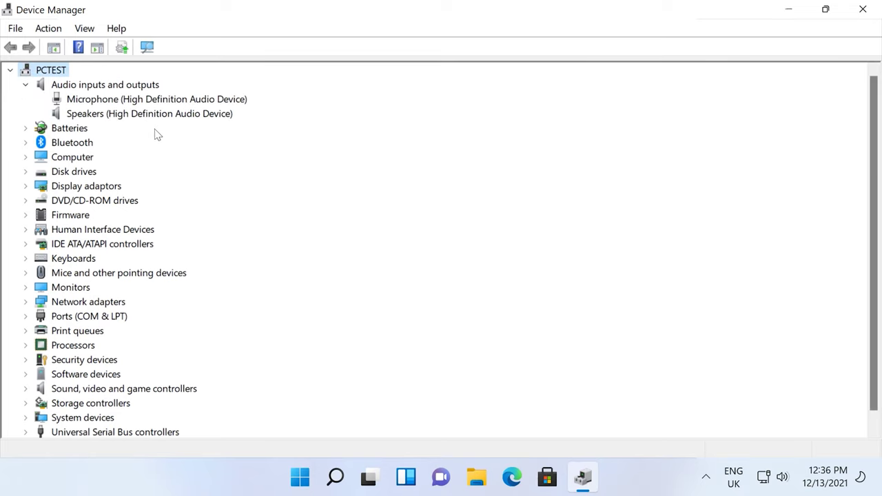
{"action": "left_click", "coordinate": [124, 102]}
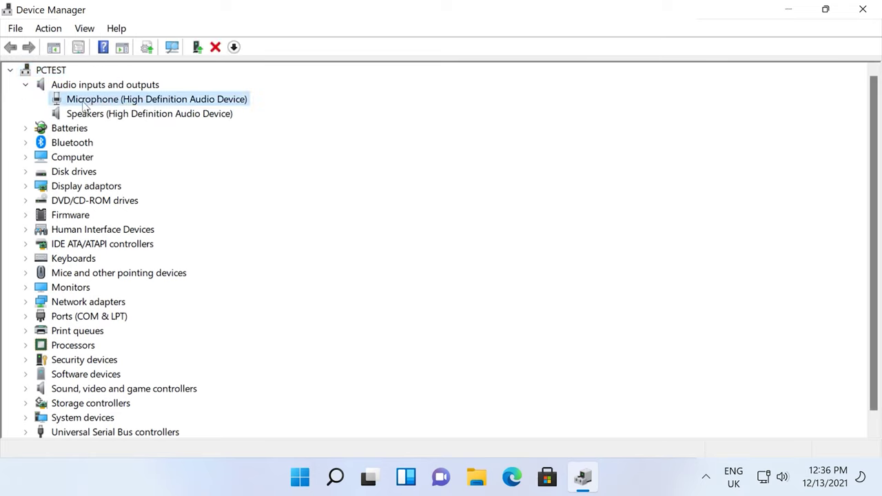
{"action": "left_click", "coordinate": [107, 116]}
{"action": "left_click", "coordinate": [107, 102]}
{"action": "right_click", "coordinate": [107, 105]}
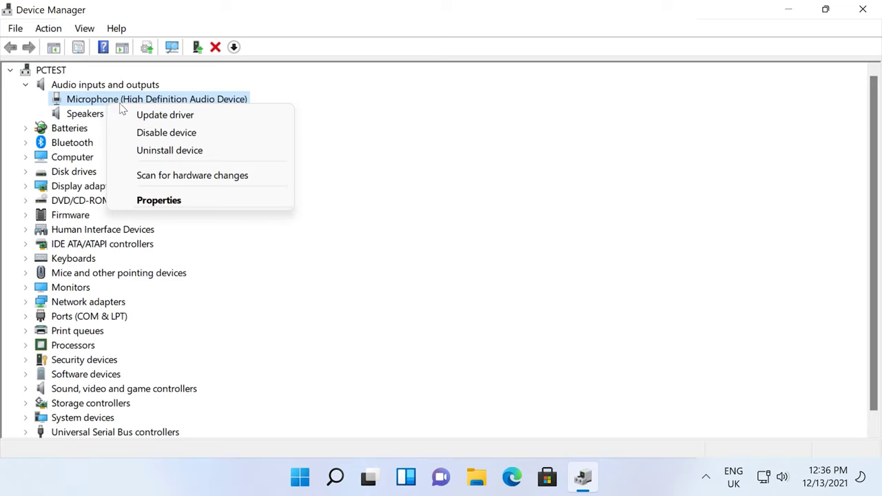
{"action": "left_click", "coordinate": [168, 151]}
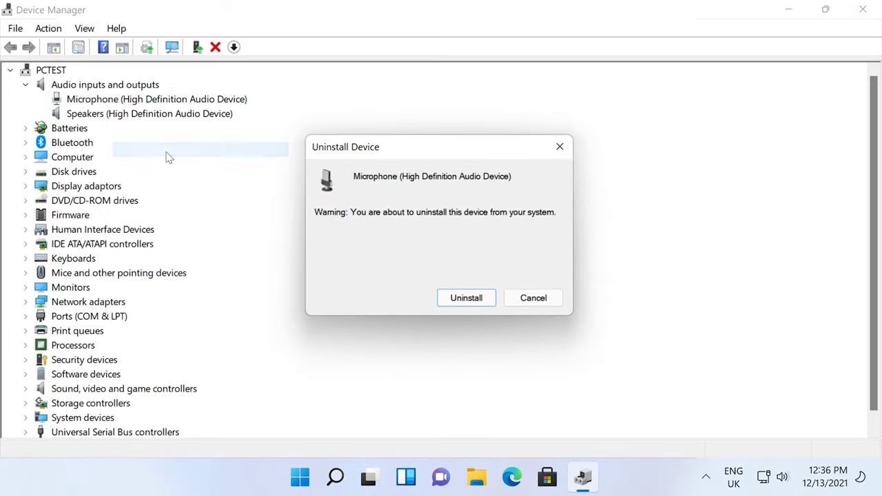
{"action": "left_click", "coordinate": [469, 301]}
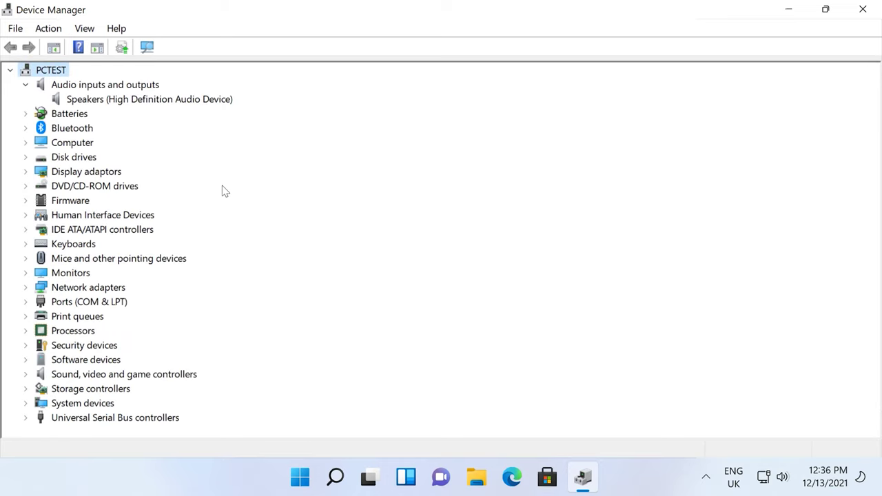
Scan for hardware changes and enable the redetected Microphone device
{"action": "left_click", "coordinate": [51, 30]}
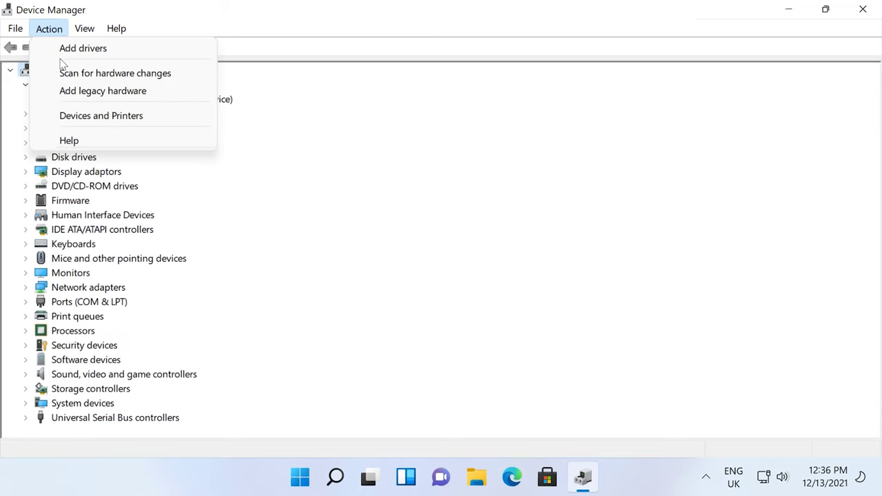
{"action": "left_click", "coordinate": [101, 75]}
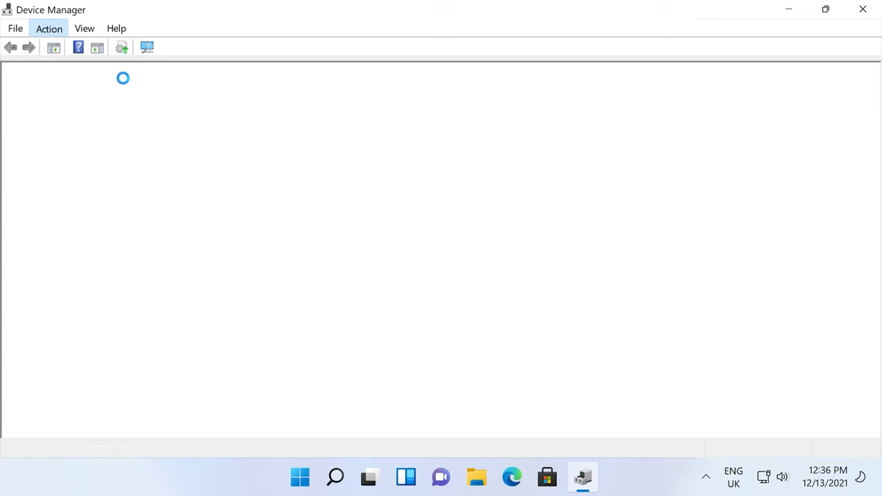
{"action": "left_click", "coordinate": [121, 100]}
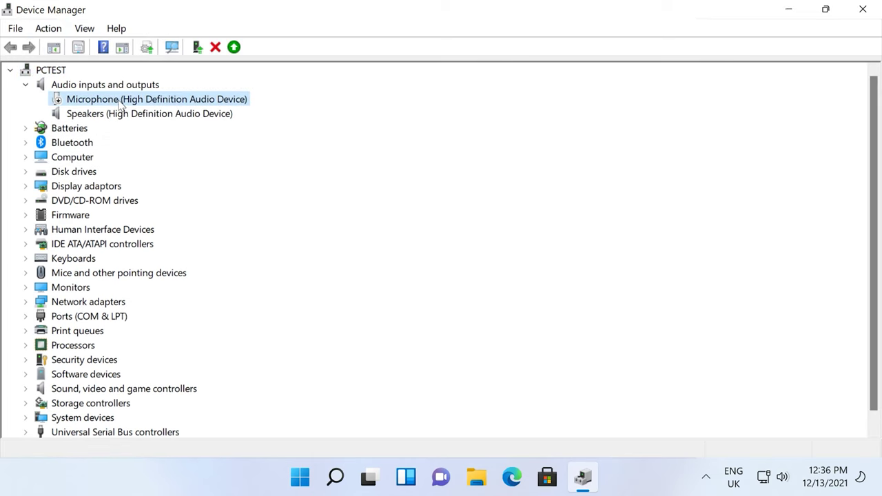
{"action": "right_click", "coordinate": [153, 102]}
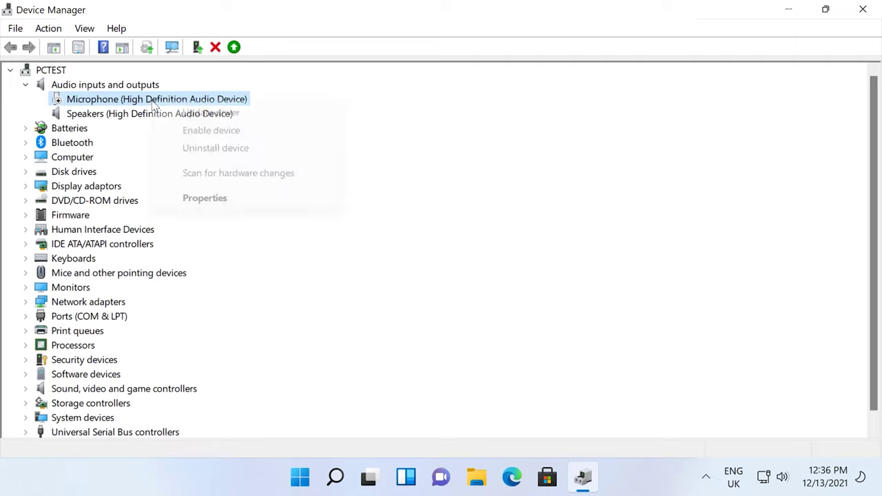
{"action": "left_click", "coordinate": [216, 131]}
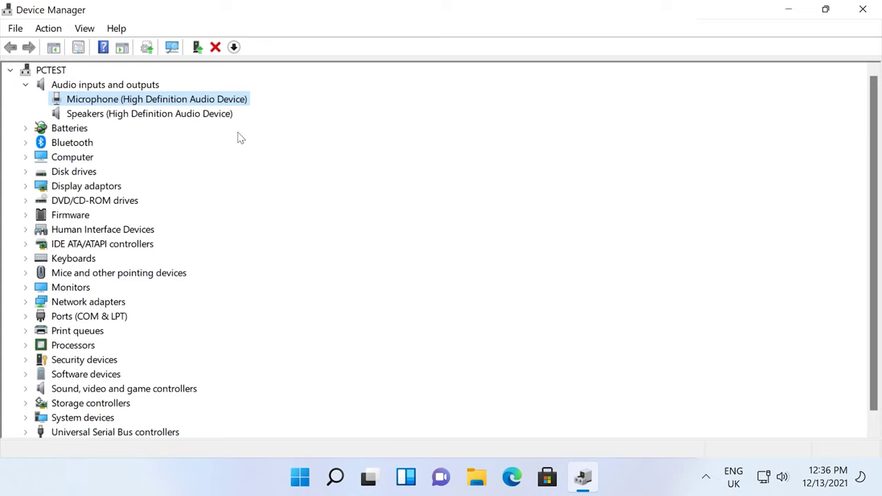
{"action": "right_click", "coordinate": [109, 104]}
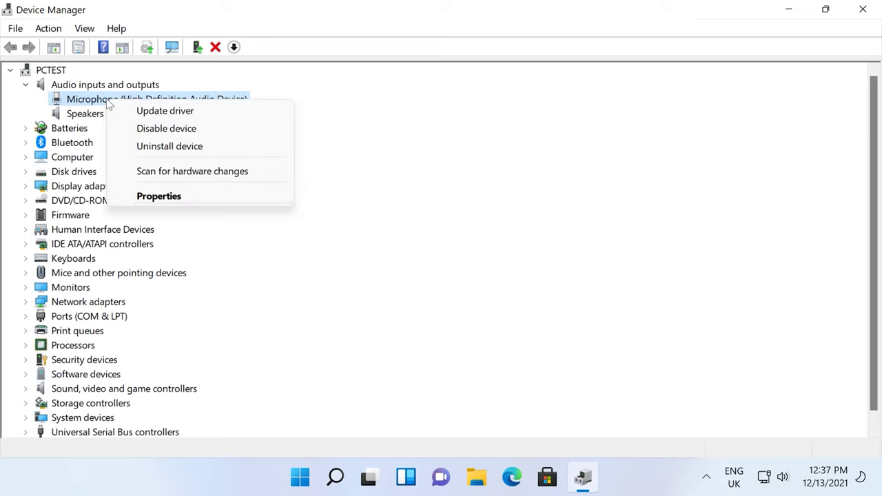
Search automatically for a microphone driver, then close the 'best driver already installed' result
{"action": "left_click", "coordinate": [168, 121]}
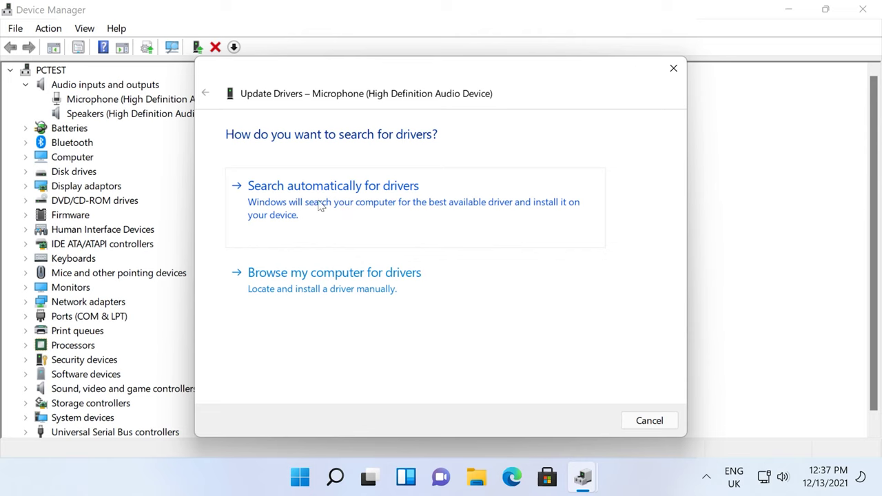
{"action": "left_click", "coordinate": [321, 206]}
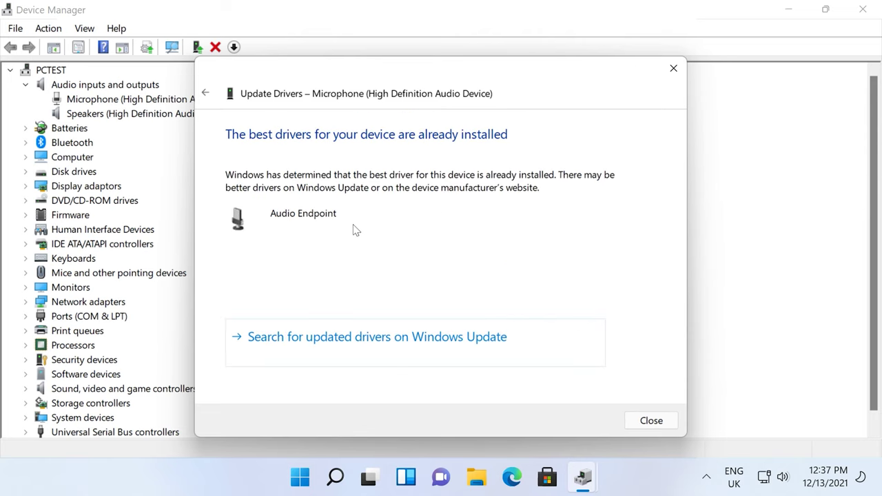
{"action": "left_click", "coordinate": [644, 419]}
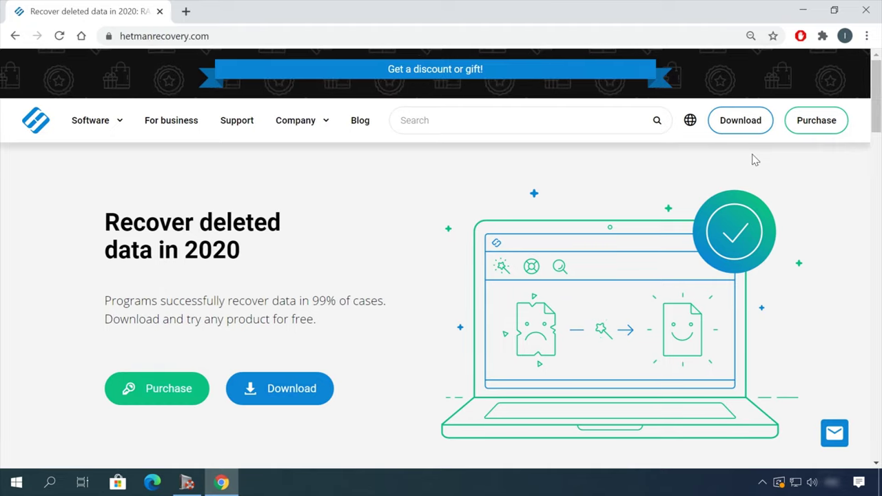
Download the Hetman Partition Recovery installer from the hetmanrecovery.com All products page
{"action": "scroll", "coordinate": [487, 203], "scroll_direction": "down", "scroll_amount": 5}
{"action": "scroll", "coordinate": [453, 212], "scroll_direction": "down", "scroll_amount": 10}
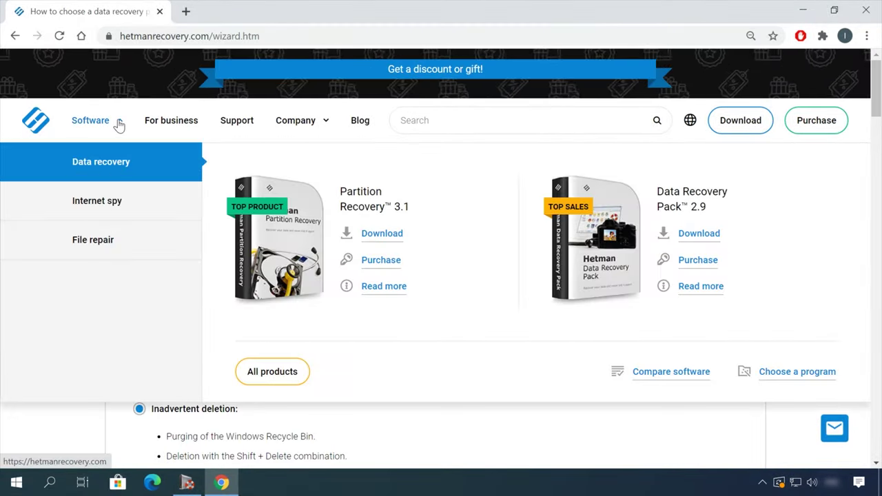
{"action": "left_click", "coordinate": [265, 372]}
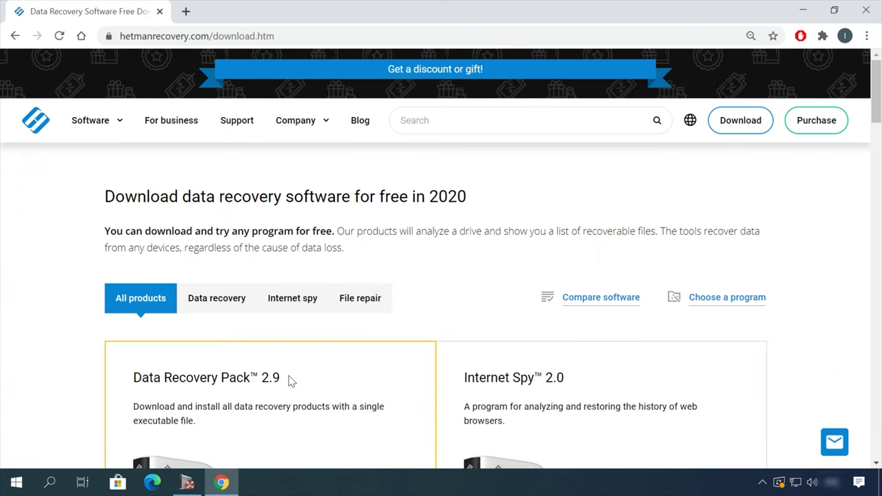
{"action": "scroll", "coordinate": [349, 351], "scroll_direction": "down", "scroll_amount": 8}
{"action": "left_click", "coordinate": [176, 412]}
{"action": "scroll", "coordinate": [414, 345], "scroll_direction": "down", "scroll_amount": 1}
{"action": "left_click", "coordinate": [351, 389]}
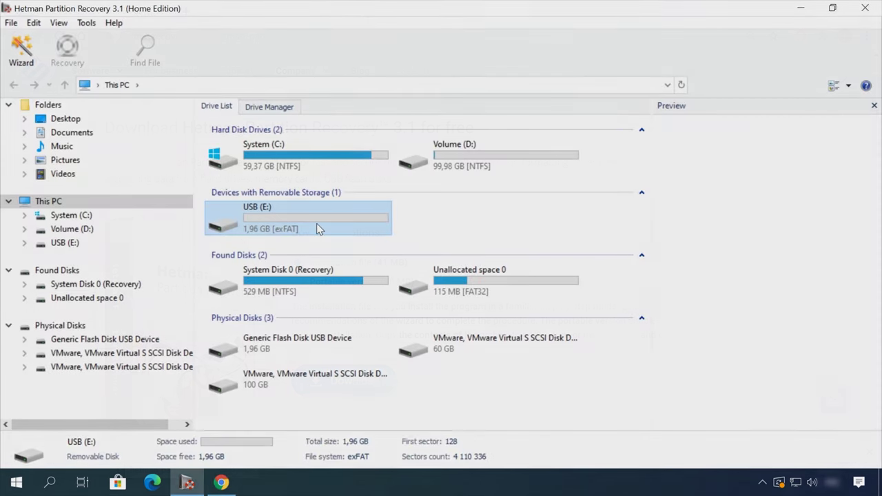
{"action": "double_click", "coordinate": [69, 244]}
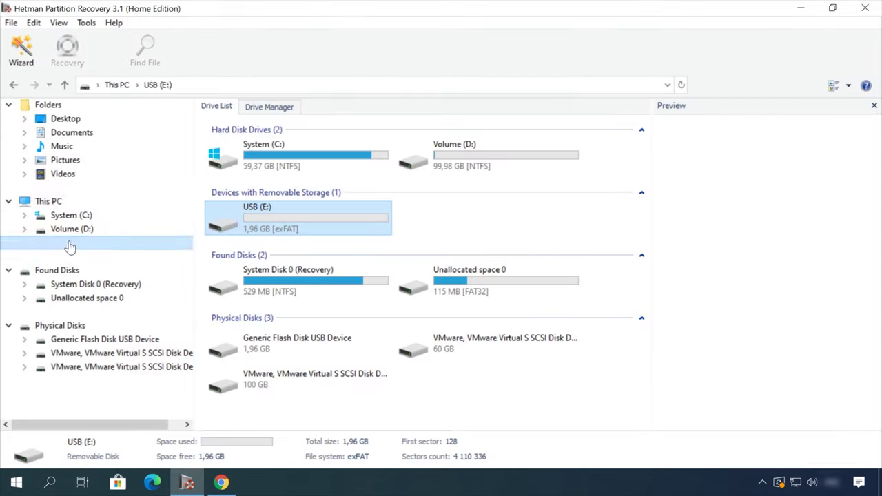
Analyse the USB (E:) drive and open its deleted Doc folder
{"action": "left_click", "coordinate": [573, 397]}
{"action": "left_click", "coordinate": [574, 398]}
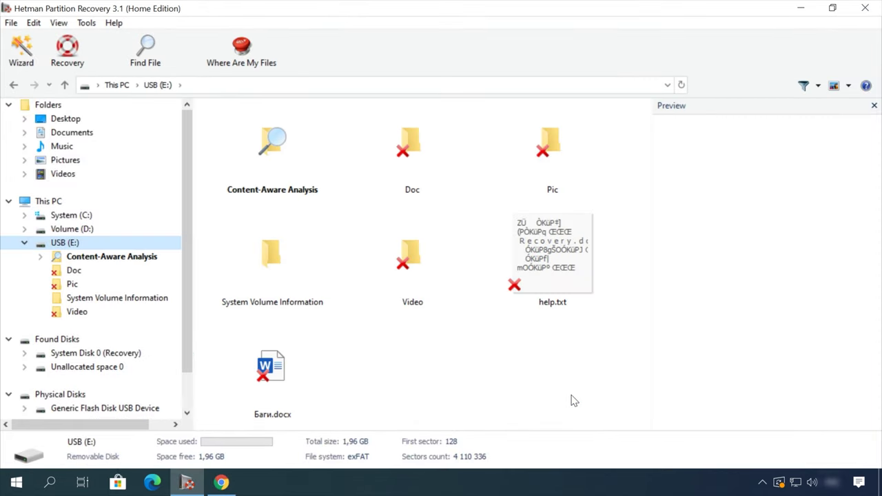
{"action": "double_click", "coordinate": [409, 145]}
{"action": "left_click", "coordinate": [410, 145]}
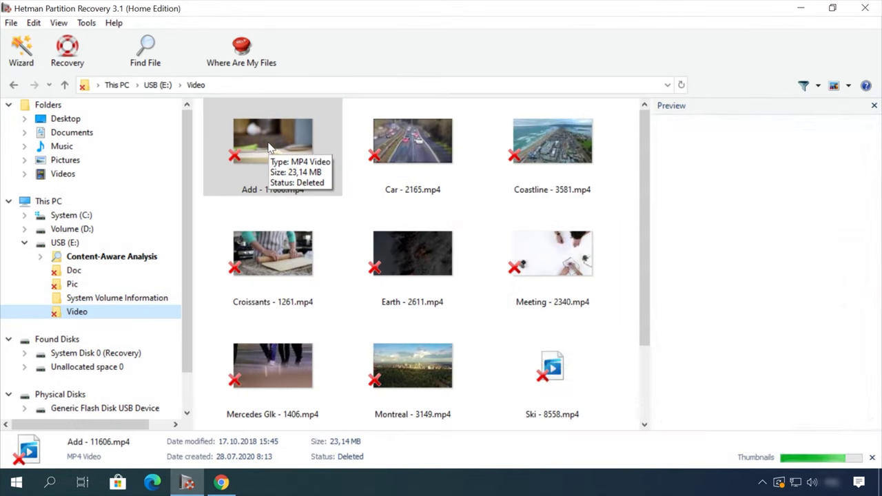
Preview the deleted Earth - 2611.mp4 video and recover it
{"action": "left_click", "coordinate": [396, 256]}
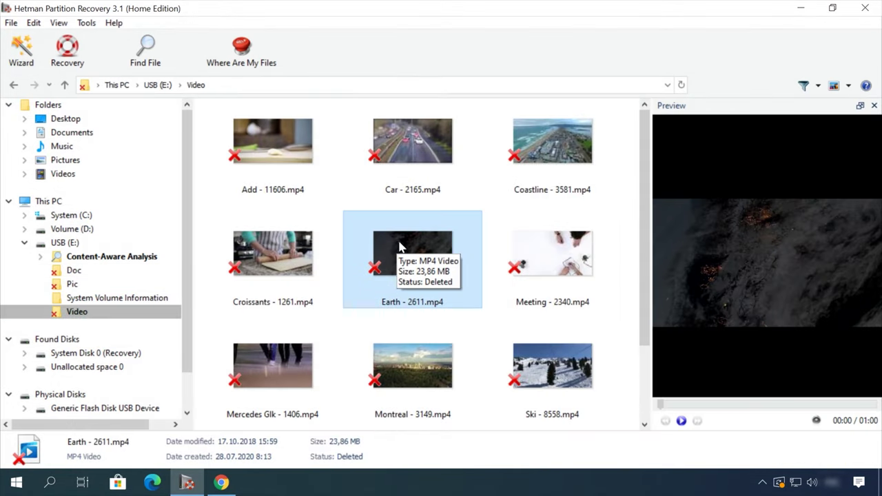
{"action": "left_click_drag", "start_coordinate": [714, 407], "coordinate": [757, 407]}
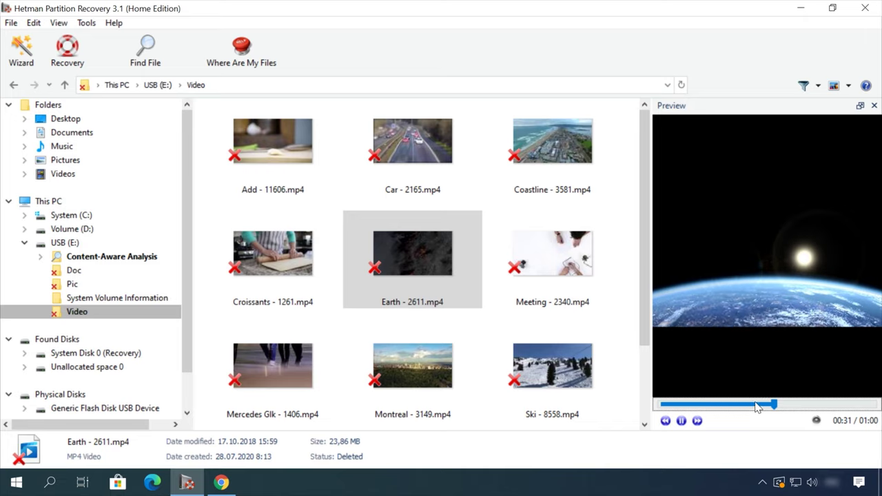
{"action": "right_click", "coordinate": [429, 246]}
{"action": "left_click", "coordinate": [469, 257]}
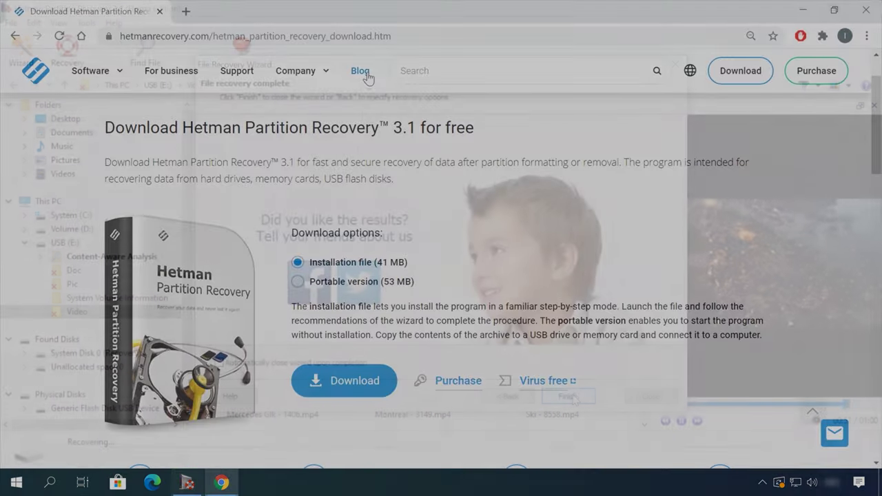
{"action": "left_click", "coordinate": [367, 75]}
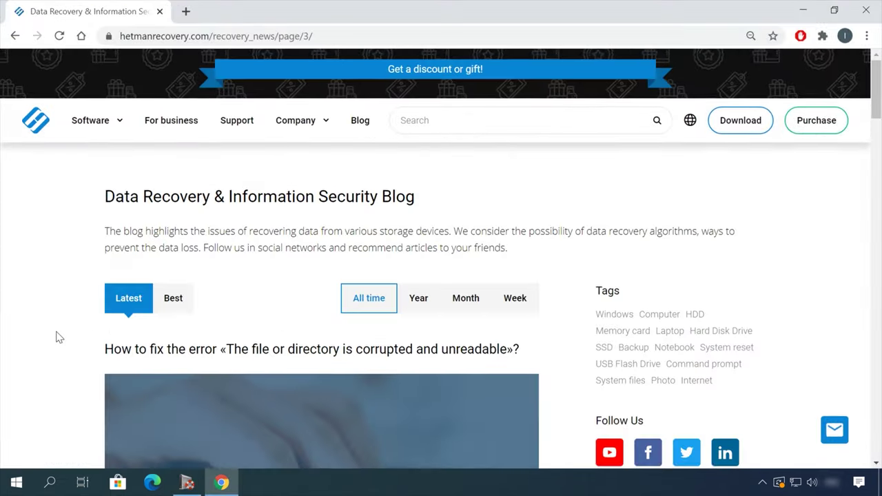
Open and scroll through the article 'How to remove files safely from an HDD or SSD in Windows 10'
{"action": "scroll", "coordinate": [64, 333], "scroll_direction": "down", "scroll_amount": 10}
{"action": "scroll", "coordinate": [63, 333], "scroll_direction": "down", "scroll_amount": 7}
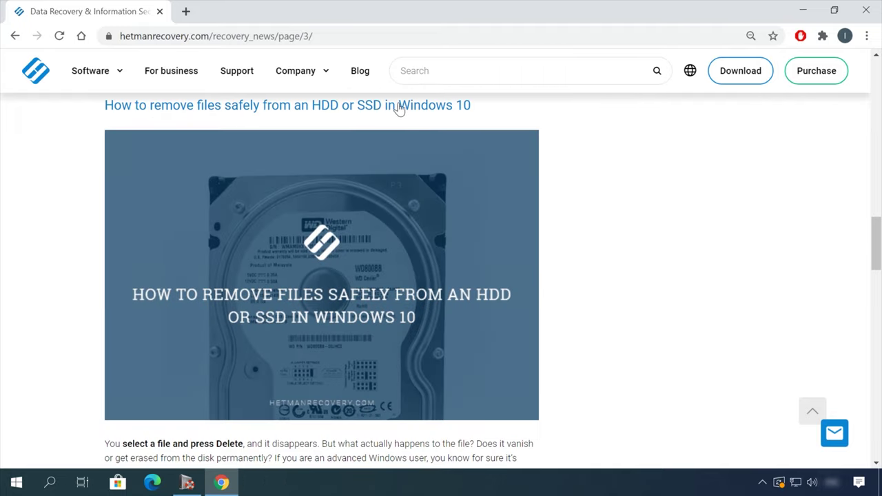
{"action": "left_click", "coordinate": [400, 105]}
{"action": "scroll", "coordinate": [538, 266], "scroll_direction": "down", "scroll_amount": 15}
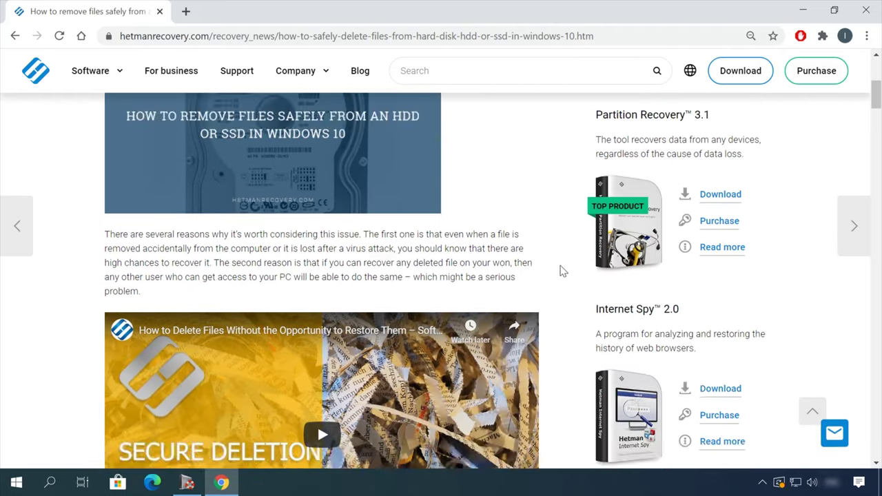
{"action": "scroll", "coordinate": [558, 274], "scroll_direction": "down", "scroll_amount": 15}
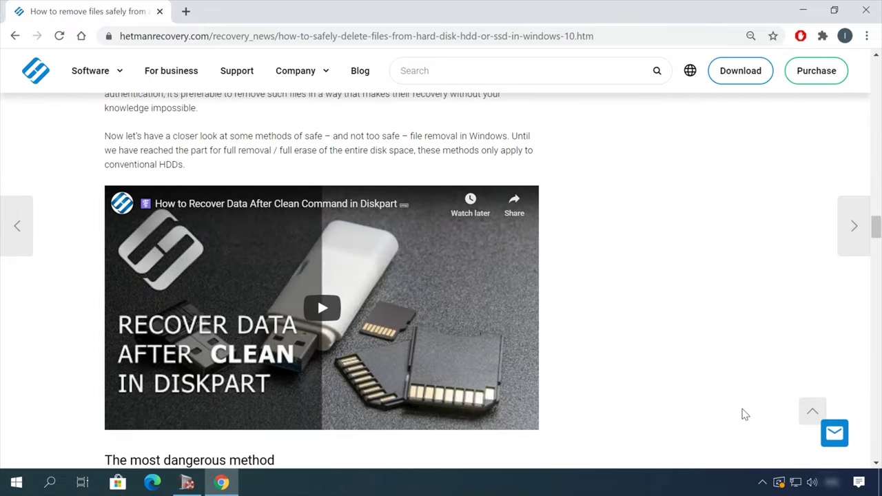
Fill the site's message form with the sender's contact details and the text 'Hi'
{"action": "left_click", "coordinate": [835, 433]}
{"action": "left_click", "coordinate": [768, 275]}
{"action": "left_click", "coordinate": [739, 341]}
{"action": "type", "text": "Hi"}
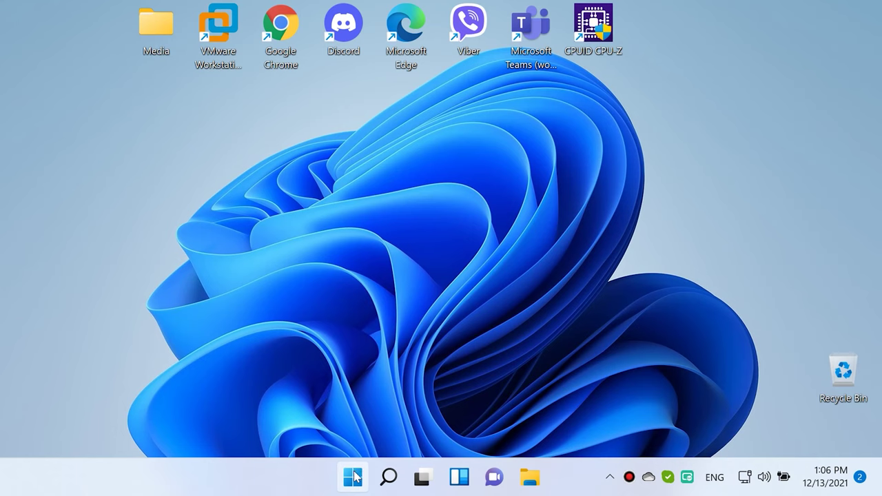
Open the Recording tab of the classic Sound settings from Settings > Sound
{"action": "left_click", "coordinate": [354, 480]}
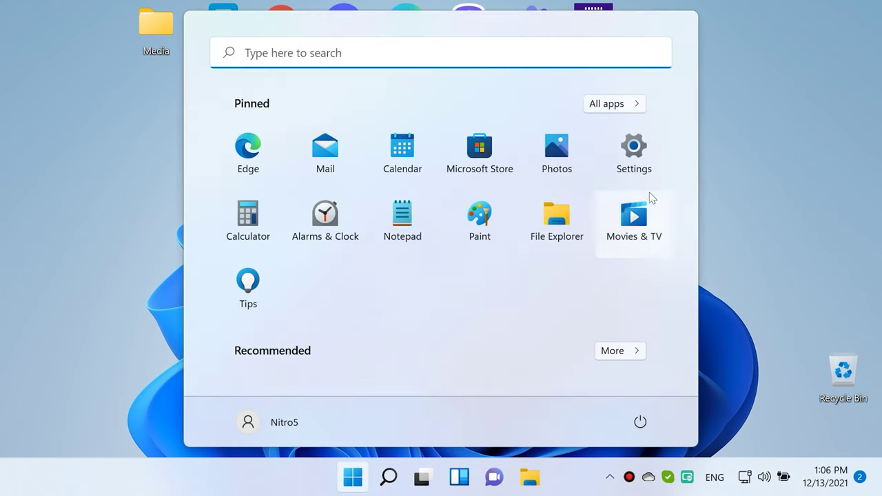
{"action": "left_click", "coordinate": [630, 171]}
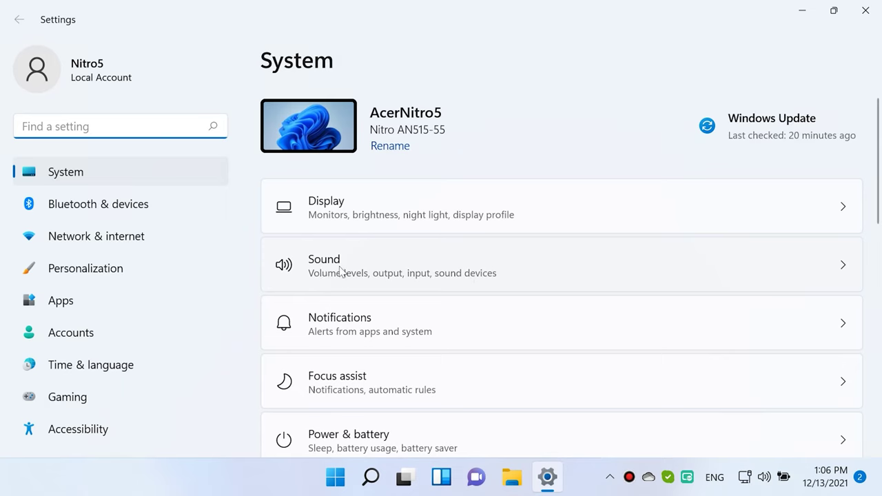
{"action": "left_click", "coordinate": [330, 269]}
{"action": "scroll", "coordinate": [378, 295], "scroll_direction": "down", "scroll_amount": 10}
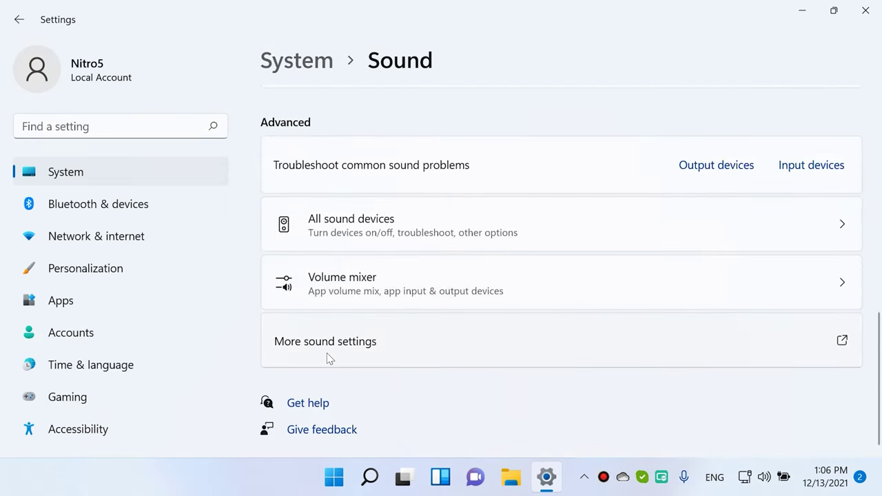
{"action": "left_click", "coordinate": [336, 354]}
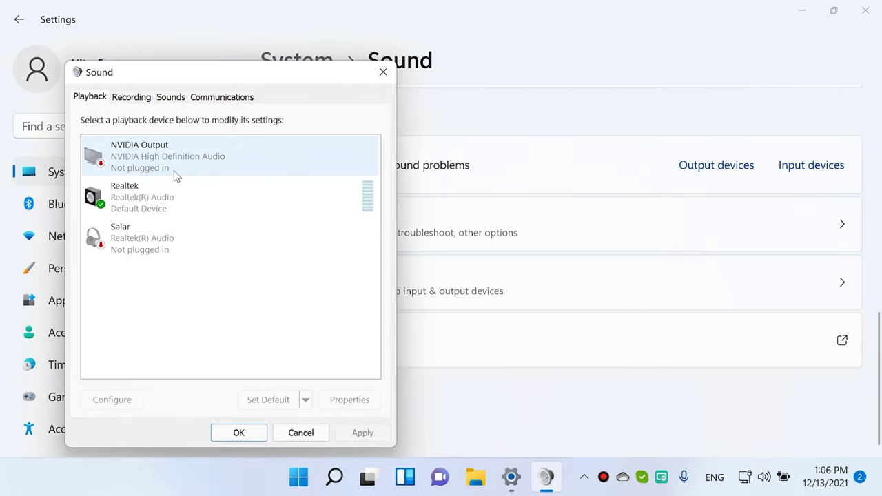
{"action": "left_click", "coordinate": [132, 97]}
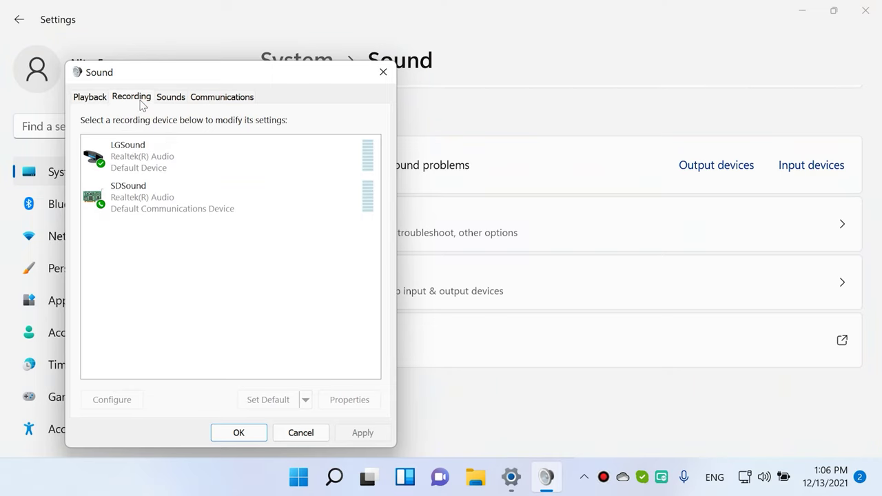
Set LGSound as the default communication device and confirm with OK
{"action": "left_click", "coordinate": [148, 168]}
{"action": "left_click", "coordinate": [151, 204]}
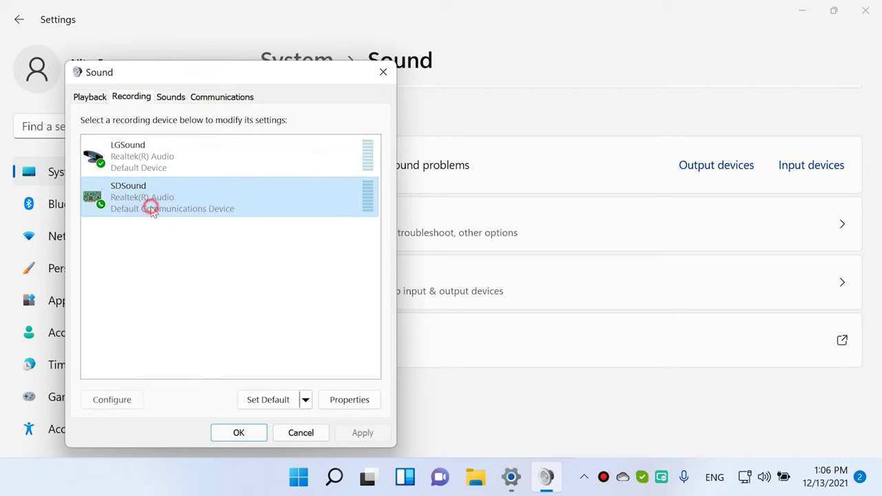
{"action": "left_click", "coordinate": [155, 168]}
{"action": "right_click", "coordinate": [157, 161]}
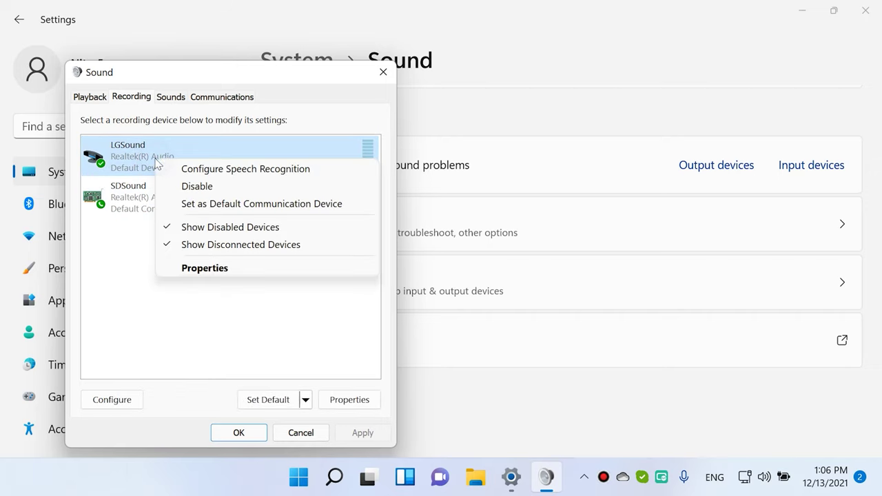
{"action": "left_click", "coordinate": [242, 207]}
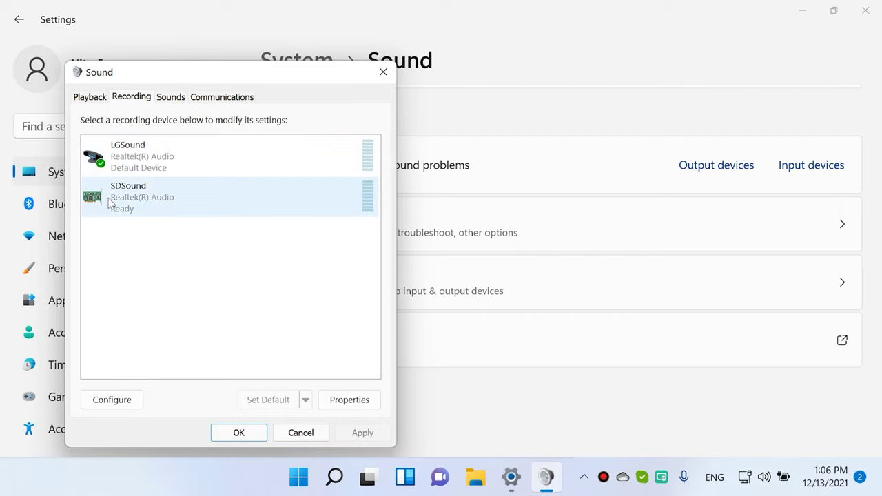
{"action": "left_click", "coordinate": [137, 161]}
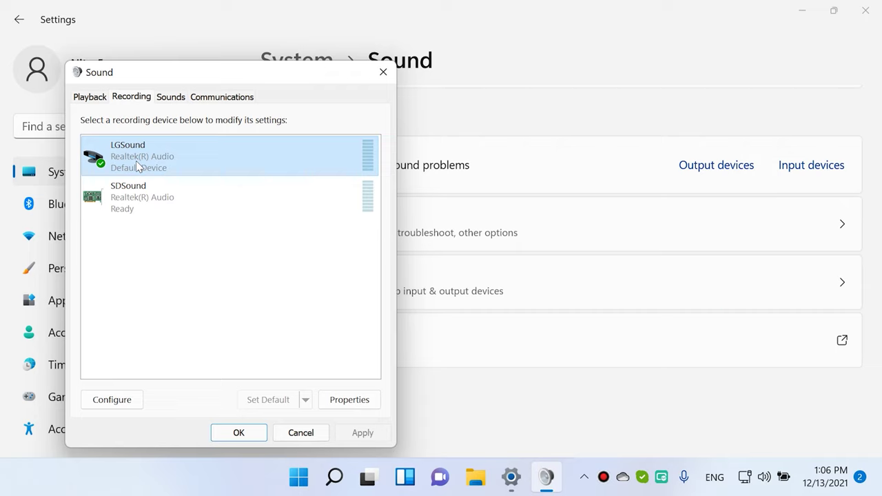
{"action": "left_click", "coordinate": [238, 434]}
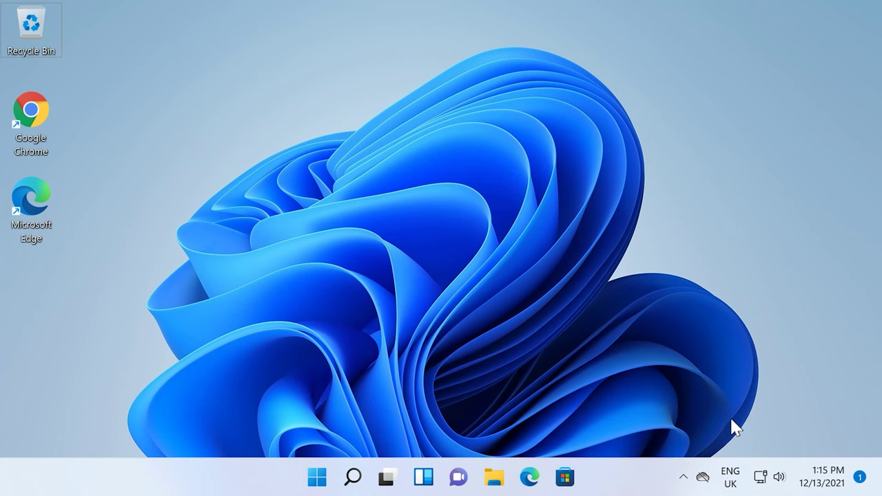
From the taskbar sound icon, open the Recording tab and the Microphone's Properties
{"action": "right_click", "coordinate": [779, 477]}
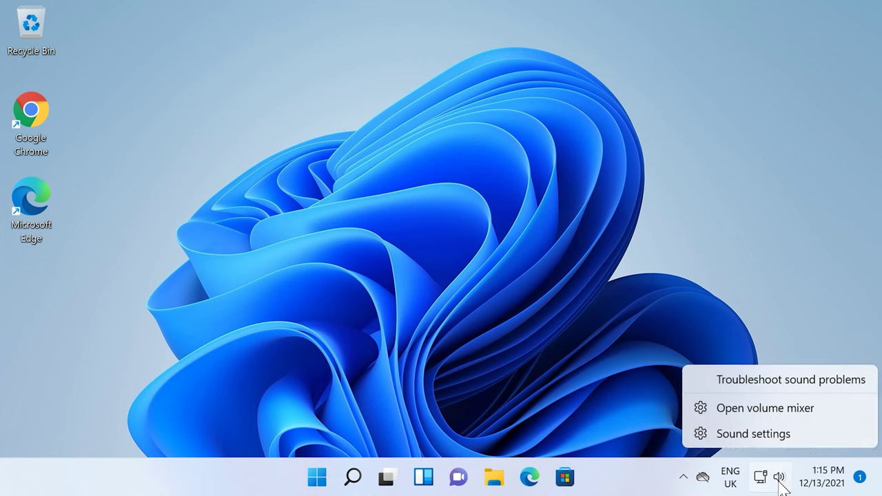
{"action": "left_click", "coordinate": [757, 444]}
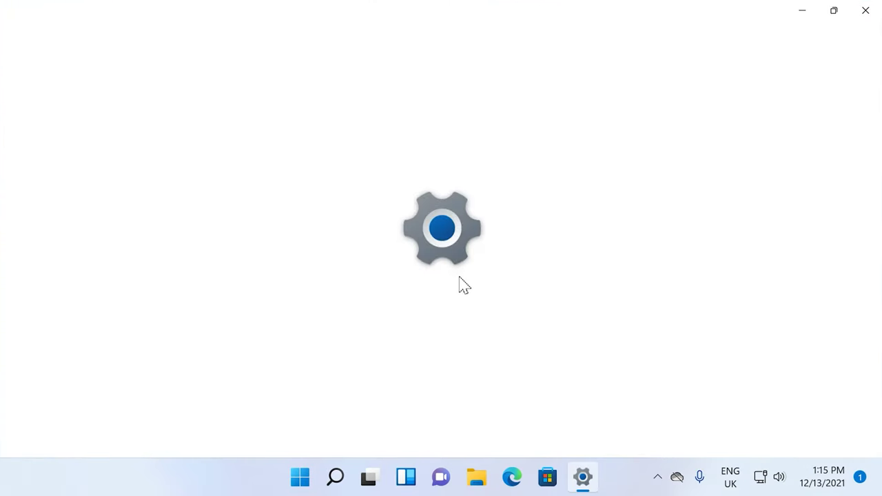
{"action": "scroll", "coordinate": [428, 286], "scroll_direction": "down", "scroll_amount": 10}
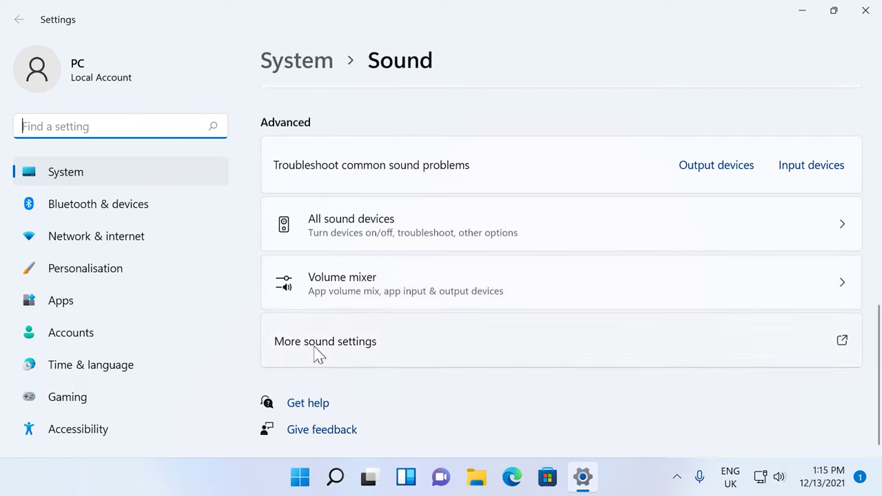
{"action": "left_click", "coordinate": [324, 344]}
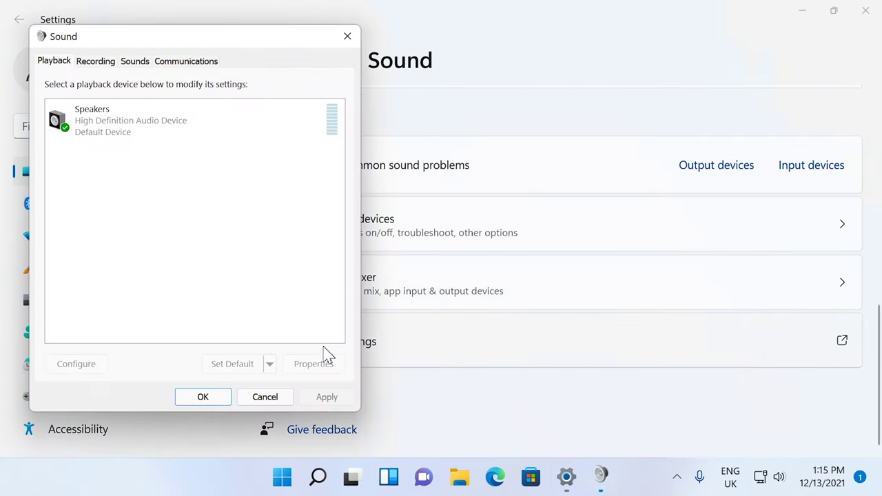
{"action": "left_click", "coordinate": [113, 65]}
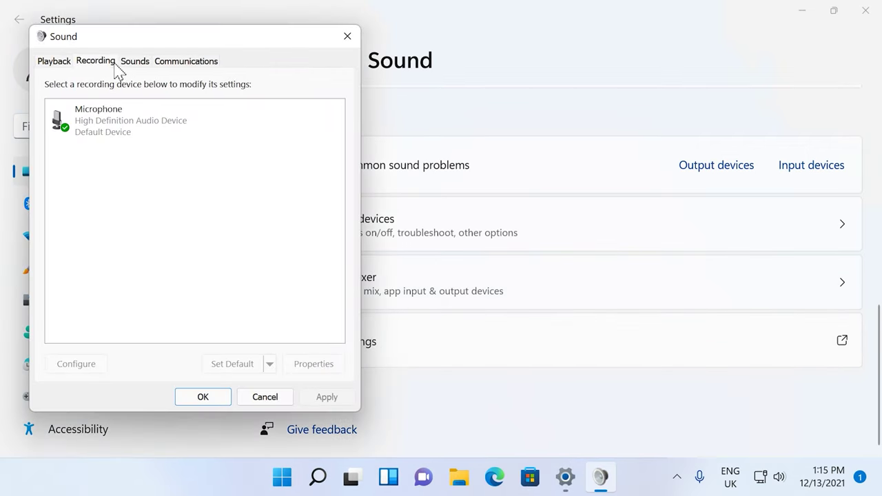
{"action": "left_click", "coordinate": [91, 116]}
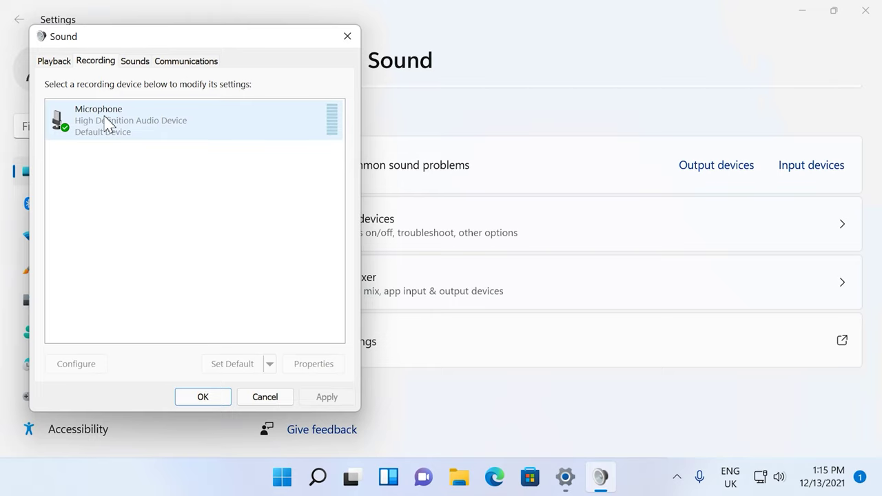
{"action": "left_click", "coordinate": [105, 119]}
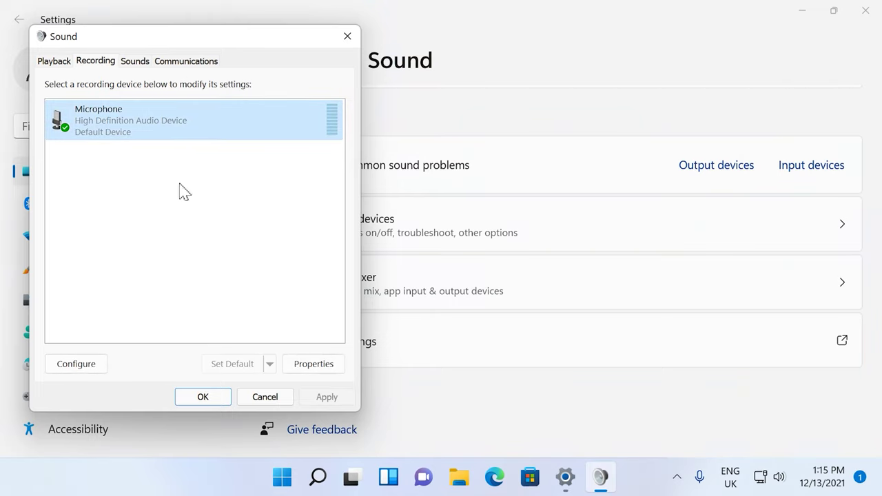
{"action": "left_click", "coordinate": [311, 368]}
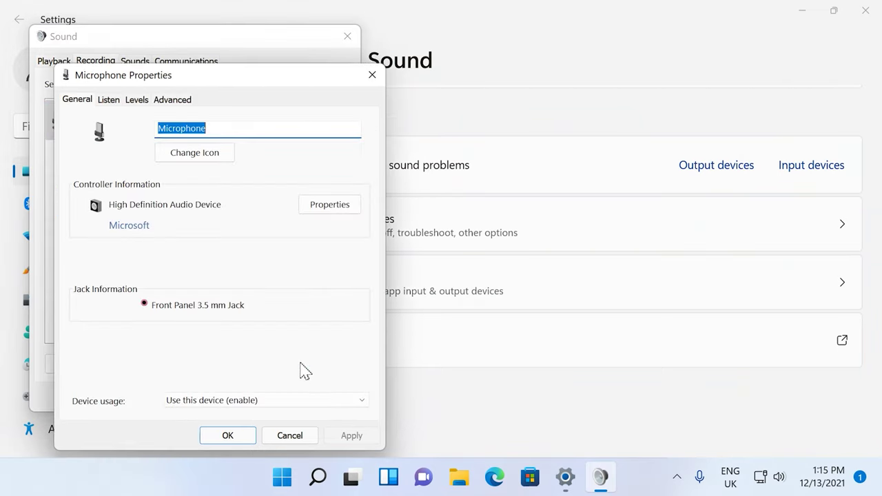
Unmute the microphone and raise its level to 89, then confirm with OK
{"action": "left_click", "coordinate": [137, 100]}
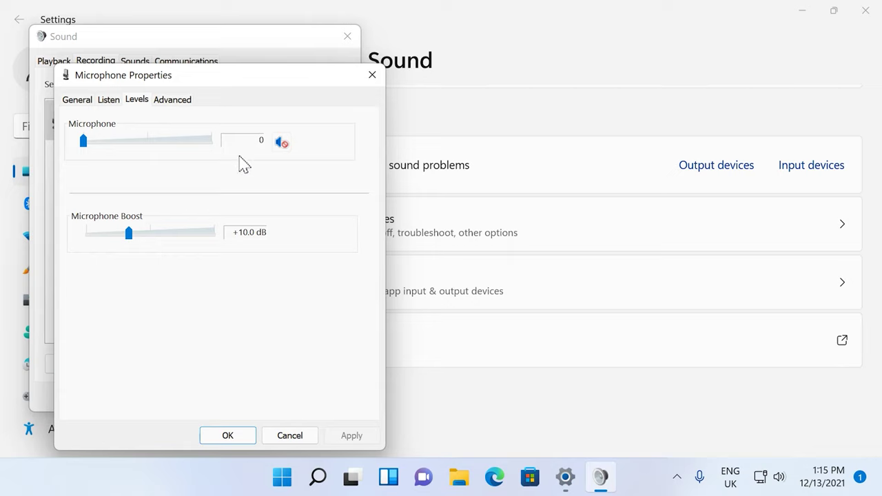
{"action": "left_click", "coordinate": [283, 150]}
{"action": "left_click_drag", "start_coordinate": [84, 146], "coordinate": [200, 156]}
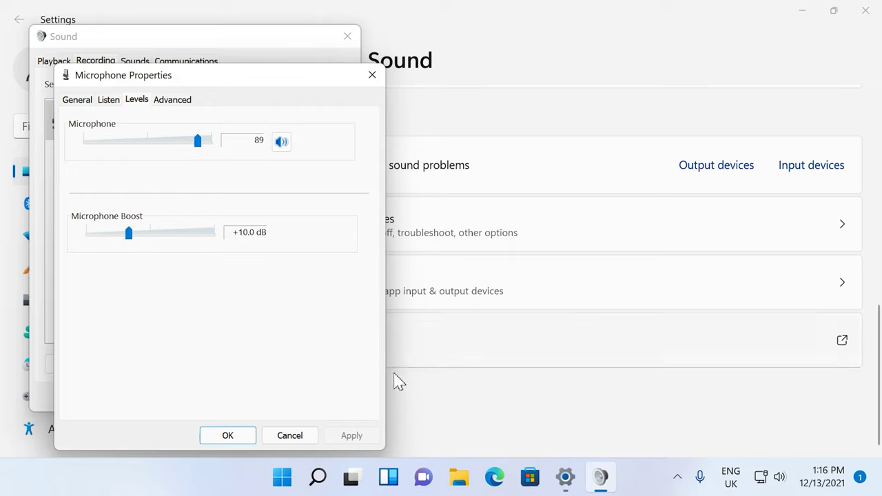
{"action": "left_click", "coordinate": [251, 438]}
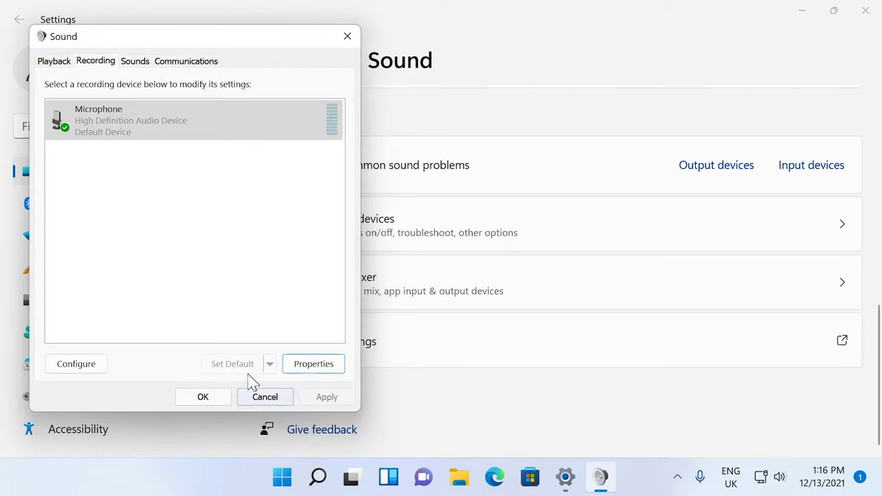
Reopen the Microphone's Properties and untick 'Allow applications to take exclusive control' on Advanced
{"action": "left_click", "coordinate": [156, 115]}
{"action": "left_click", "coordinate": [314, 364]}
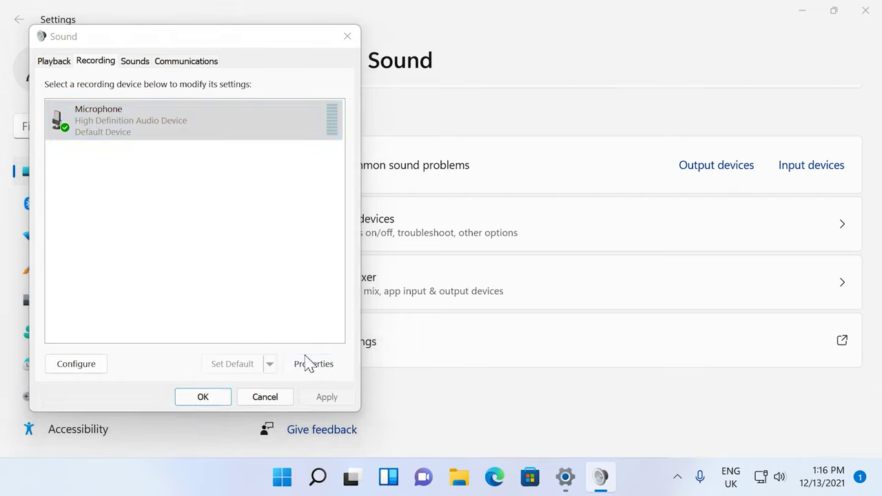
{"action": "left_click", "coordinate": [141, 102]}
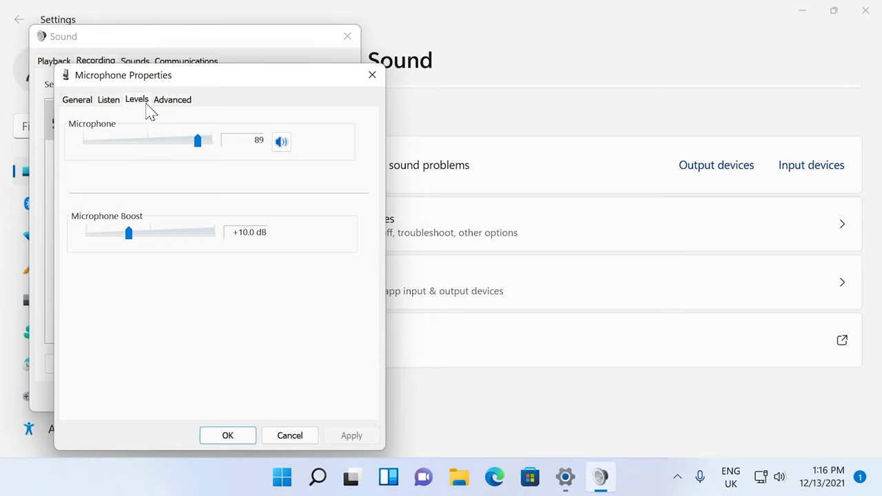
{"action": "left_click", "coordinate": [174, 101]}
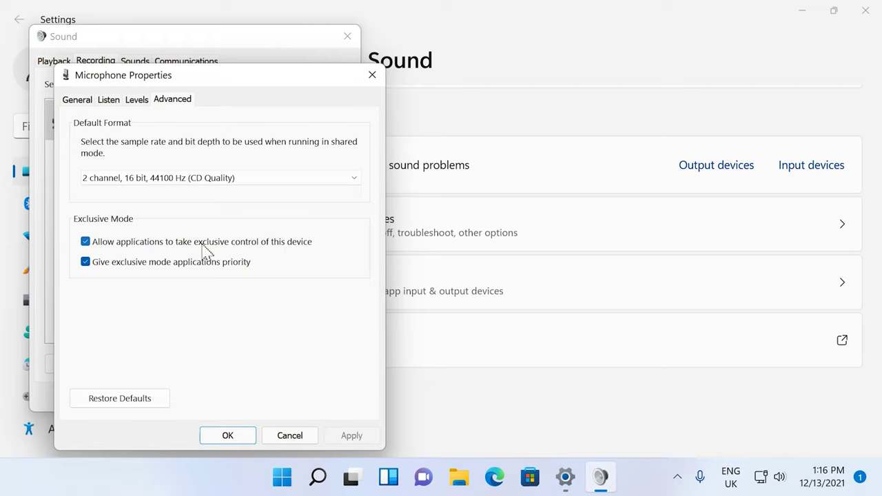
{"action": "left_click", "coordinate": [86, 242]}
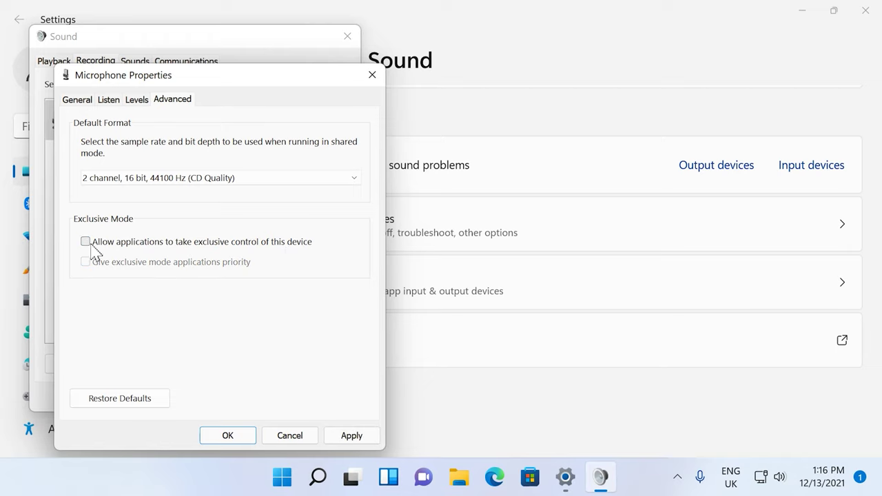